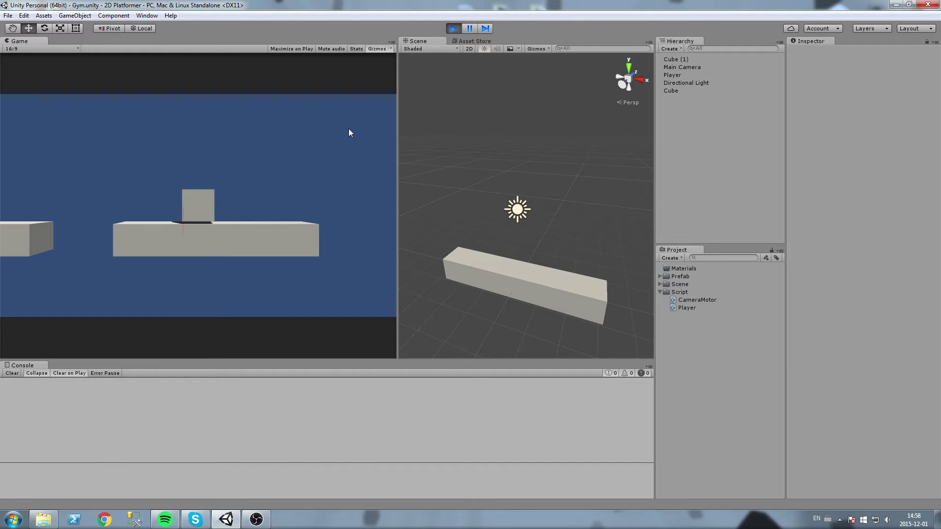
Step: Play-test the running game by moving the player cube left and right and jumping on and between the platforms
key(Left)
key(space)
key(Right)
key(space)
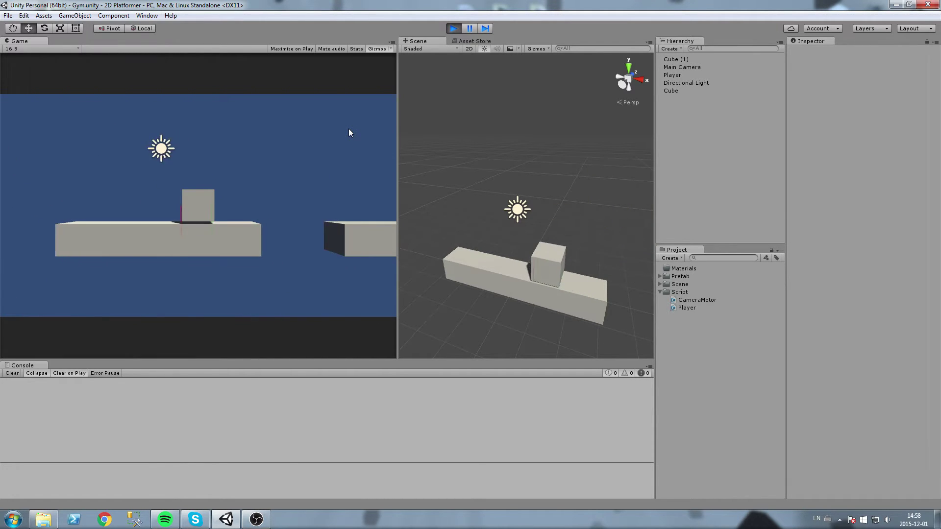
key(space)
key(Left)
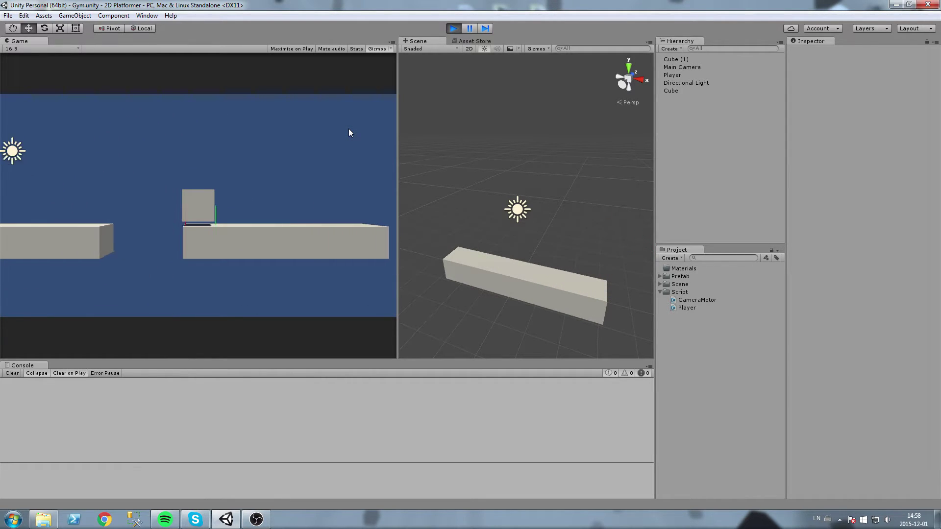
key(space)
key(Right)
key(space)
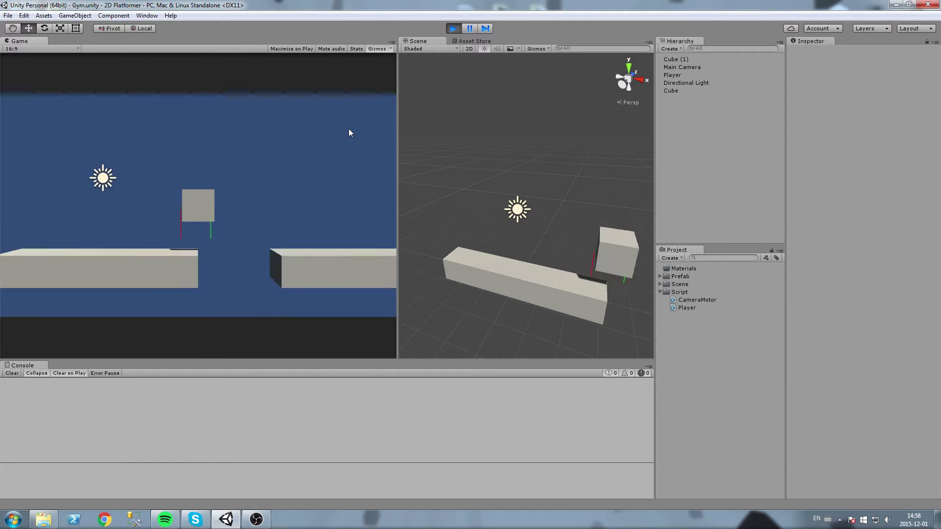
key(Left)
key(space)
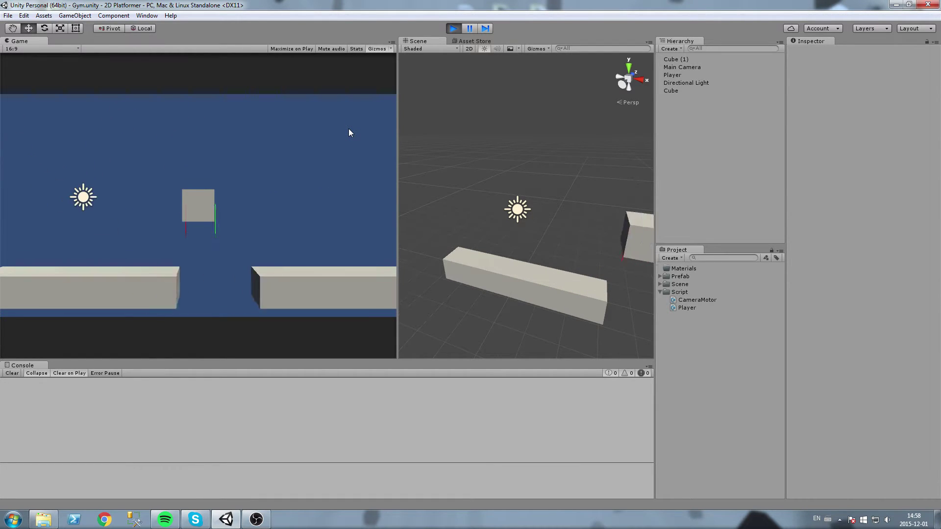
key(Right)
key(space)
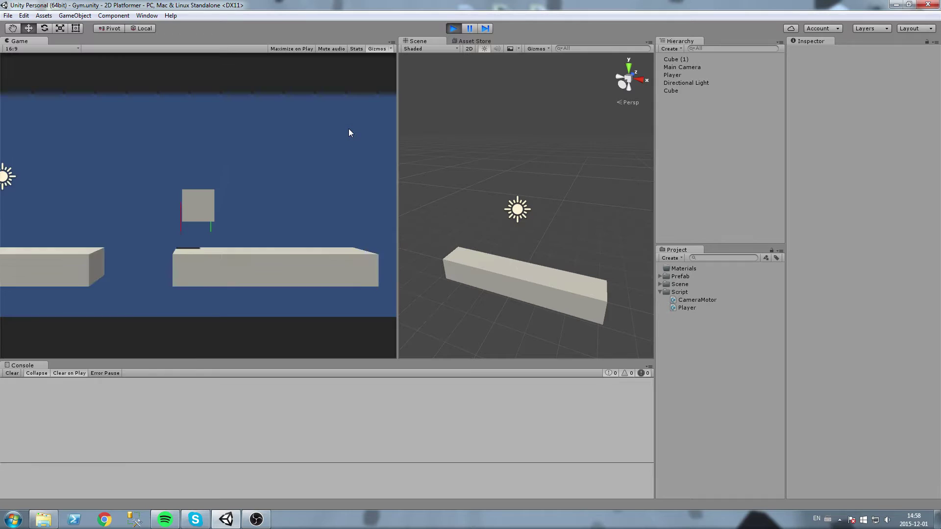
key(Right)
key(space)
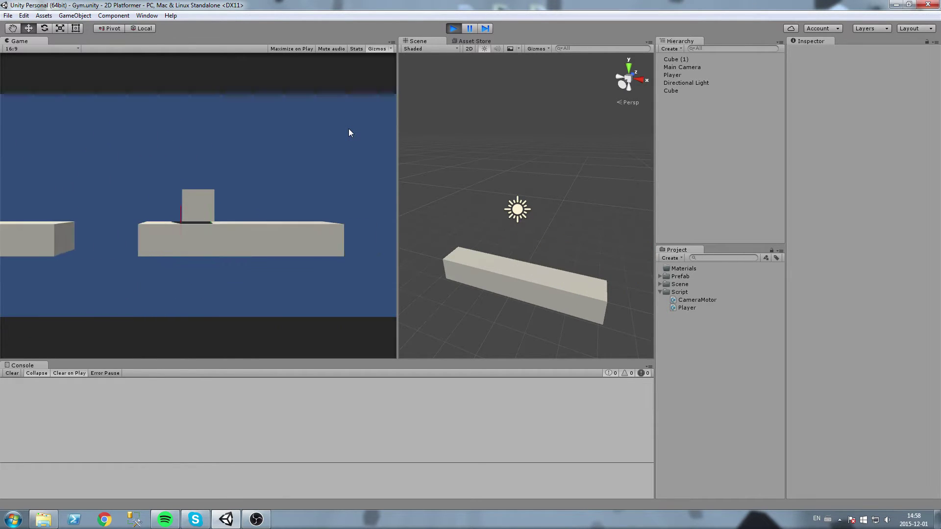
key(Left)
key(space)
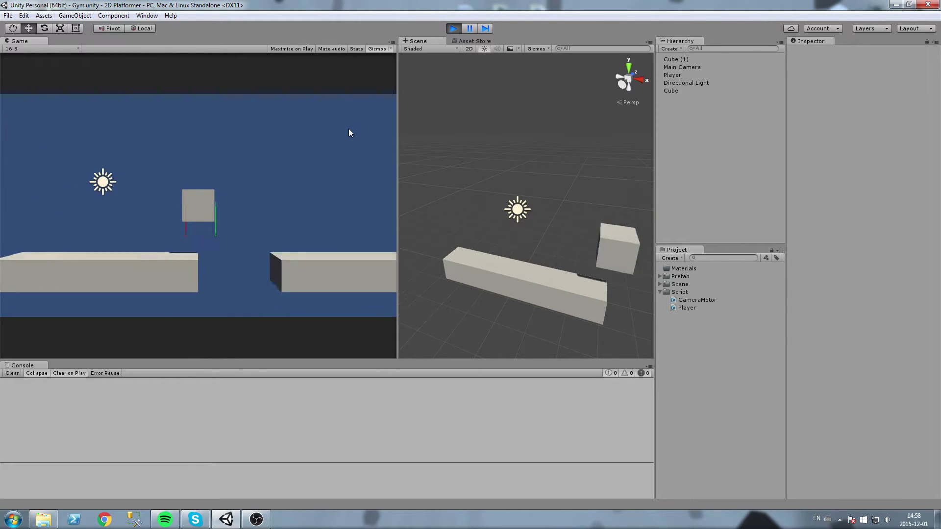
key(Right)
key(space)
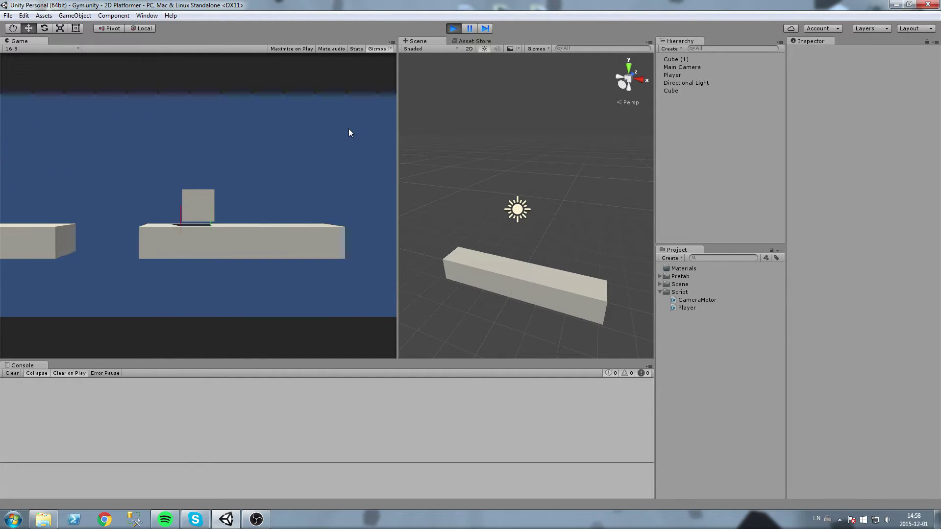
key(Left)
key(space)
key(Right)
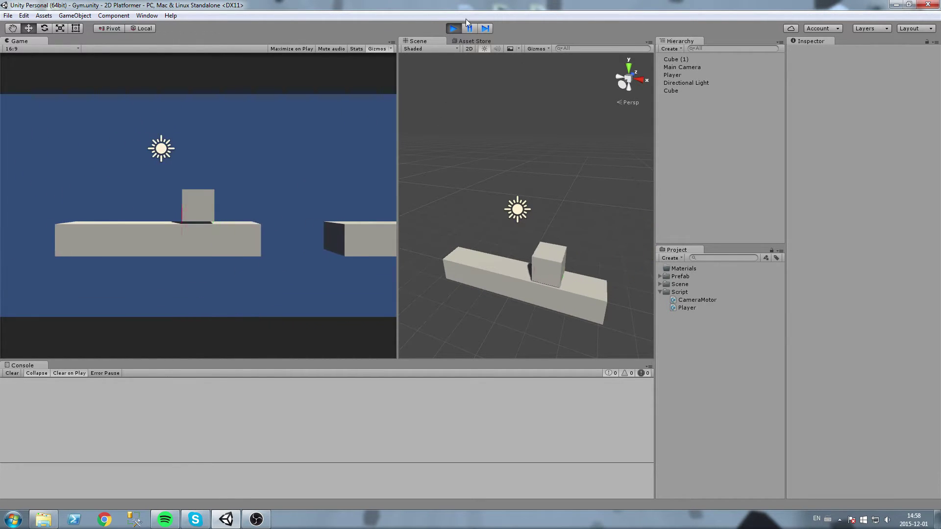
key(space)
key(Left)
key(space)
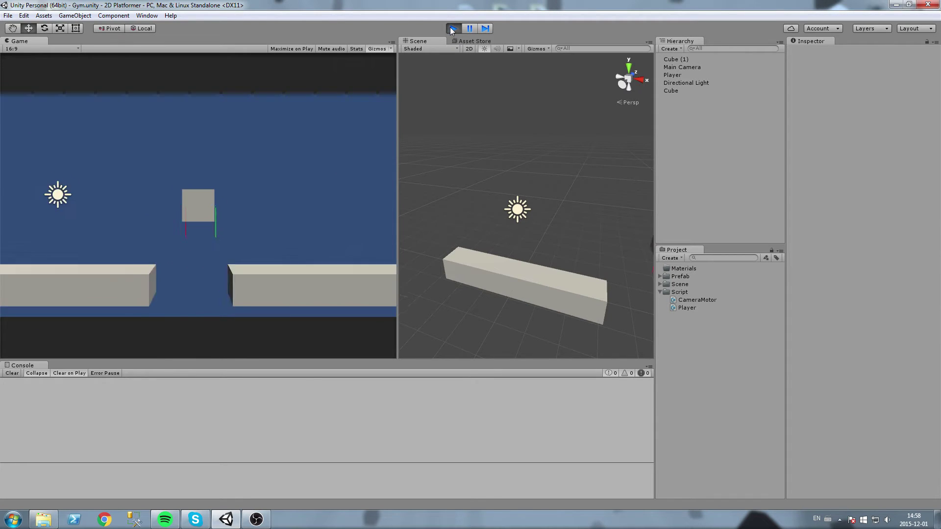
key(Right)
key(space)
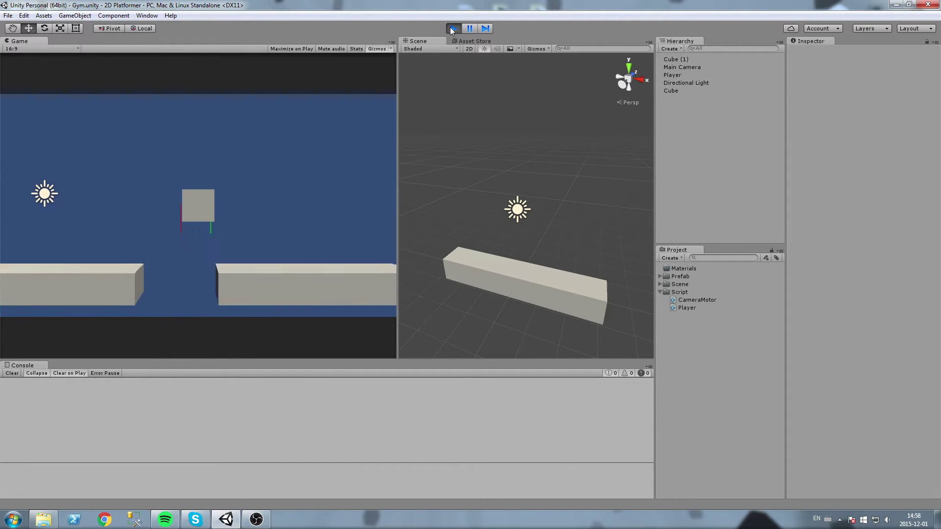
key(Left)
key(space)
key(Right)
key(space)
key(Left)
key(space)
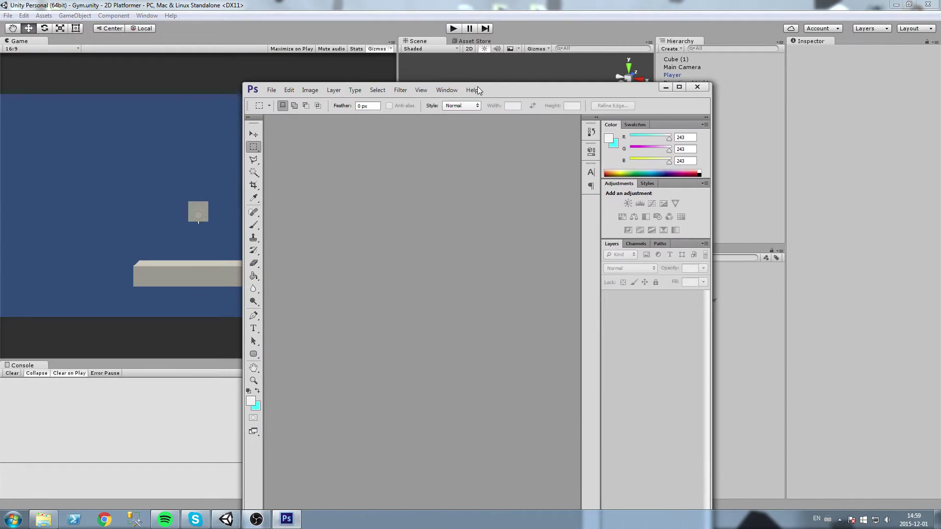
Step: Maximize Photoshop and create a new 256 by 256 pixel document
double_click(506, 89)
click(27, 6)
click(36, 19)
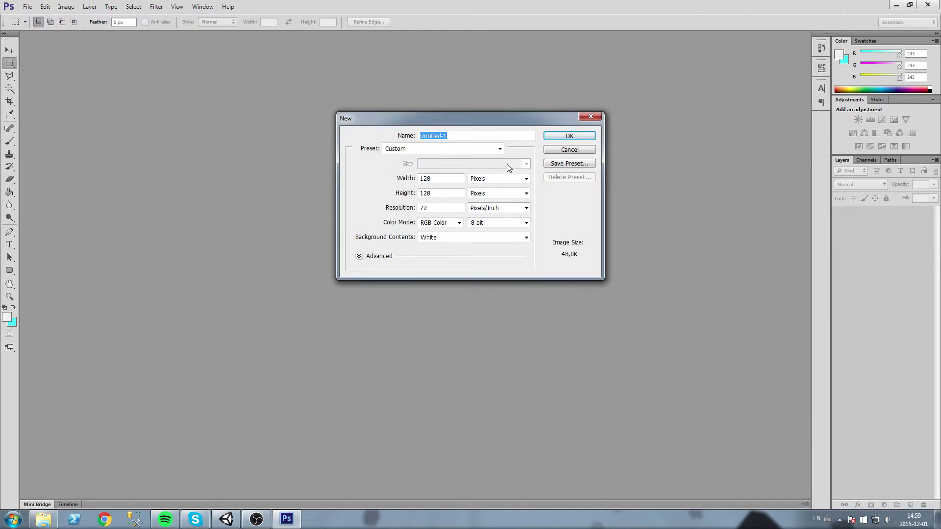
double_click(460, 178)
text(256)
key(Tab)
key(Tab)
text(2)
key(Return)
alt+scroll(441, 275, up, 6)
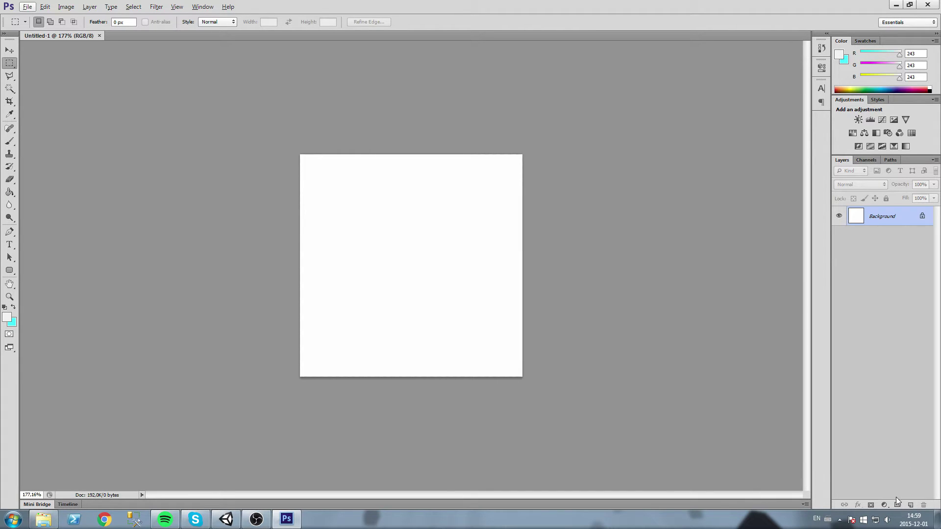
Step: Draw a rounded rectangle about 249 px square covering most of the canvas and set its stroke to 10 pt
click(9, 270)
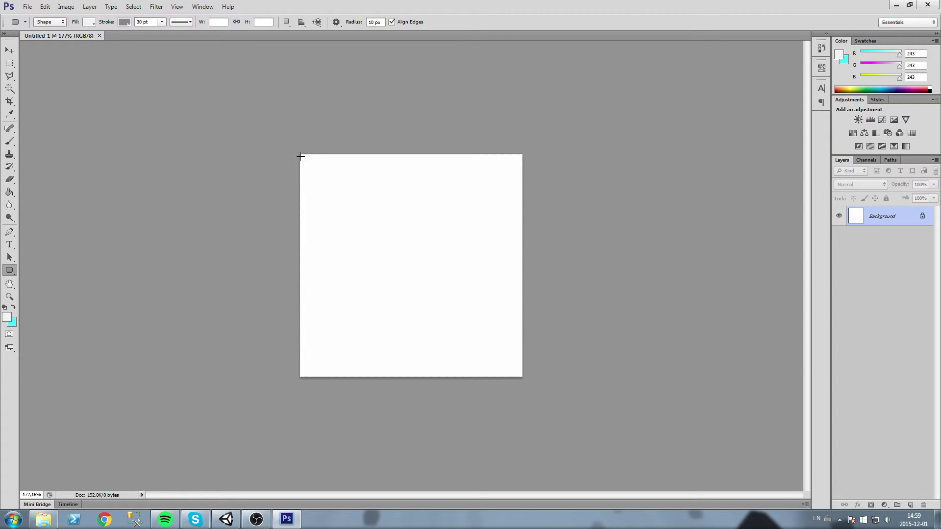
mouse_move(301, 156)
mouse_down()
mouse_move(467, 309)
mouse_move(516, 381)
mouse_up()
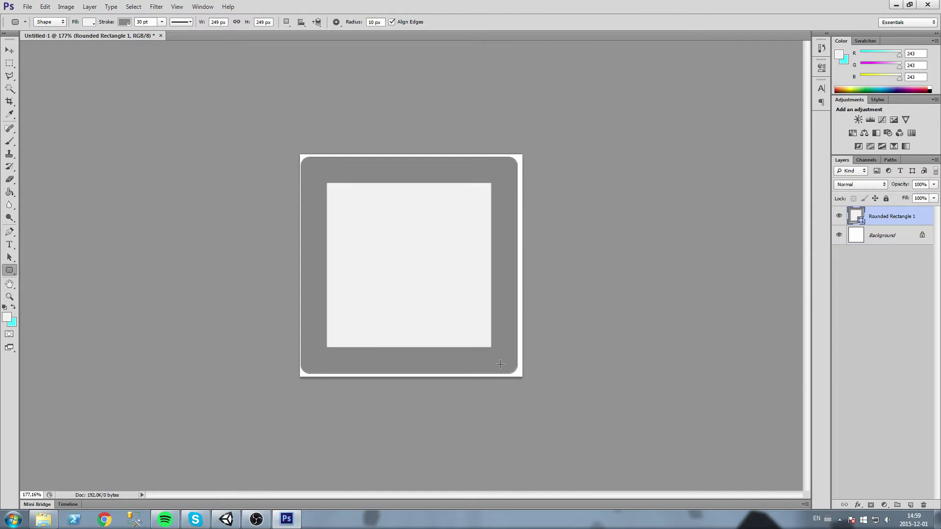
click(152, 22)
key(Return)
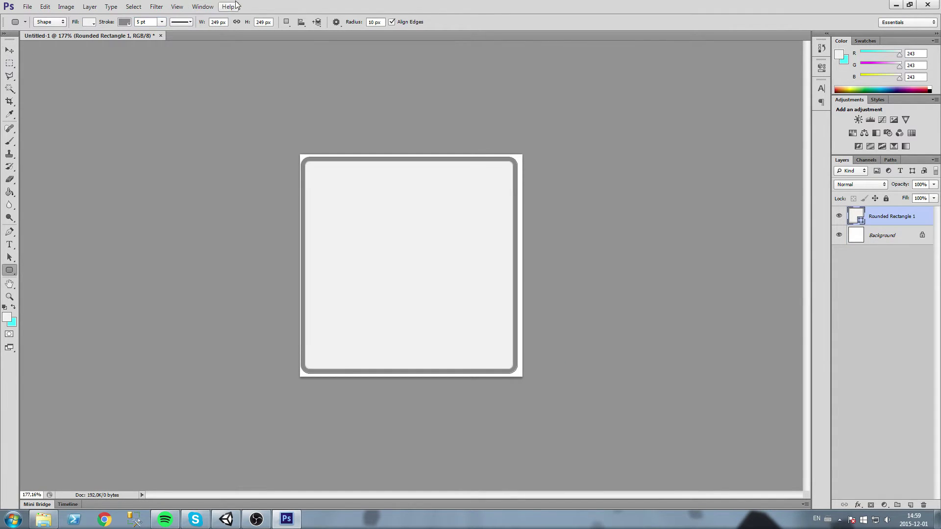
click(156, 20)
text(10)
key(Return)
key(Return)
text(10)
key(Return)
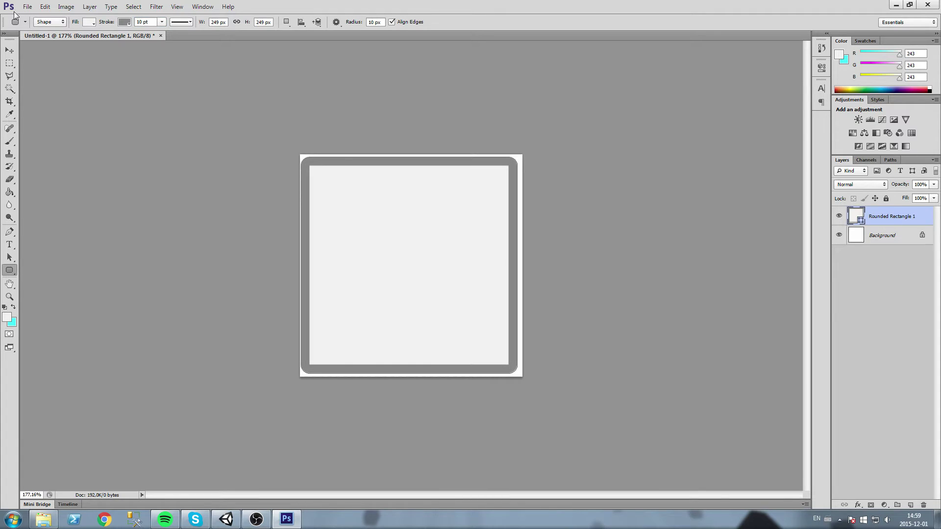
Step: Move the rounded rectangle horizontally to X 127.50 px with Free Transform to centre it on the canvas
click(6, 61)
key(ctrl+t)
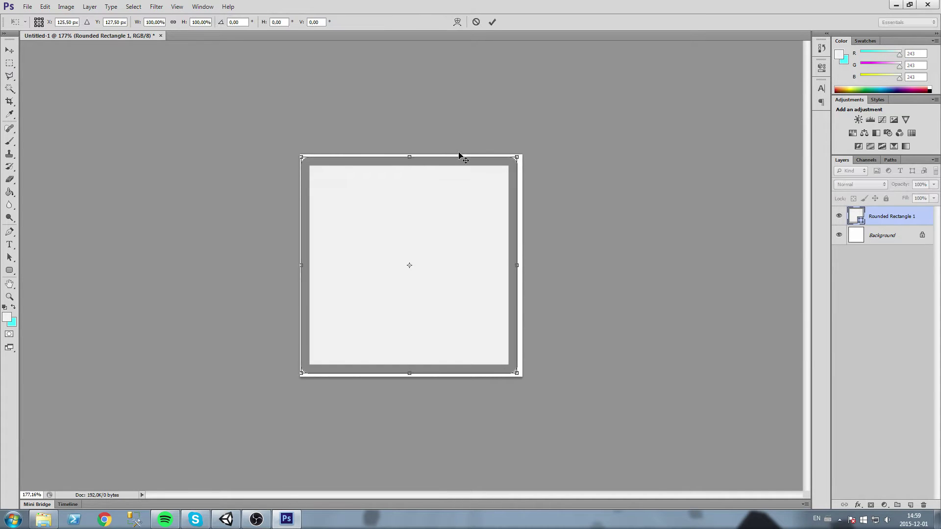
key(Right)
key(Right)
key(Right)
key(Left)
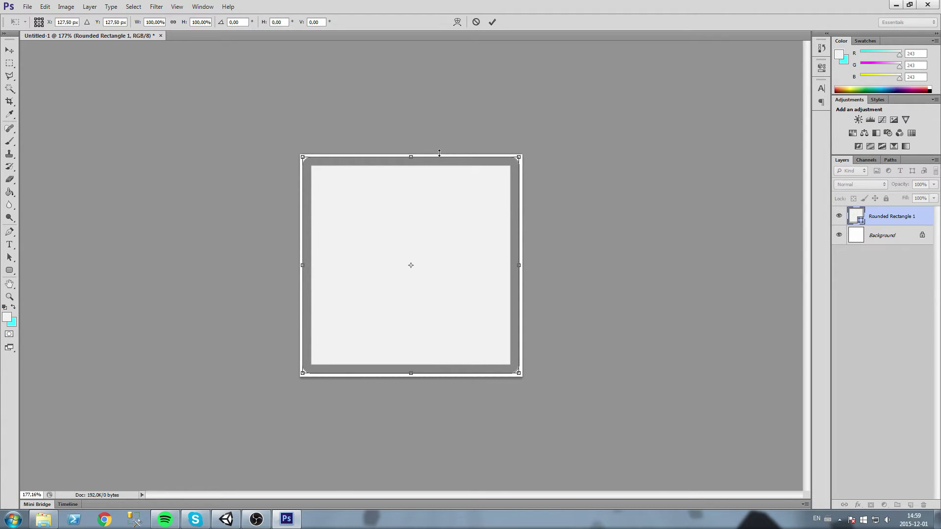
click(492, 22)
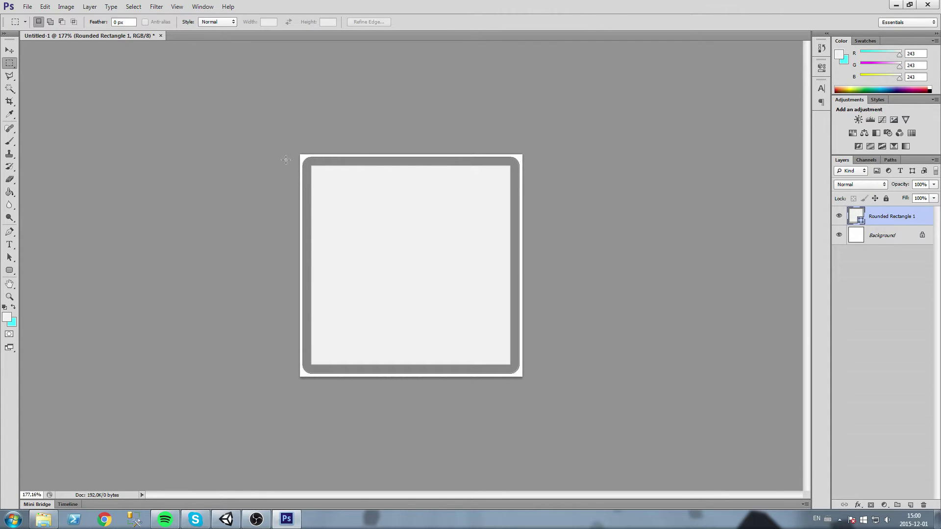
Step: Scale the rounded rectangle proportionally about its centre to about 86% so a white margin surrounds it
key(ctrl+t)
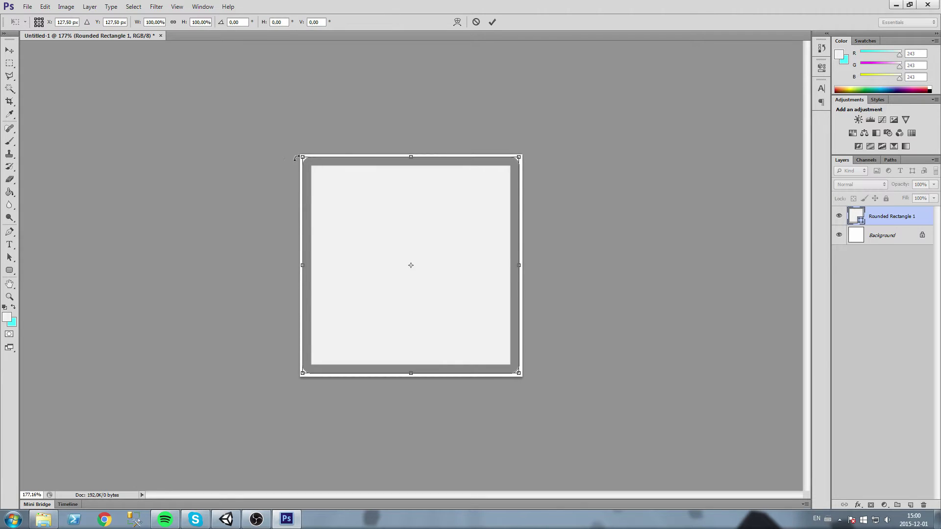
alt+shift+drag(301, 156, 318, 172)
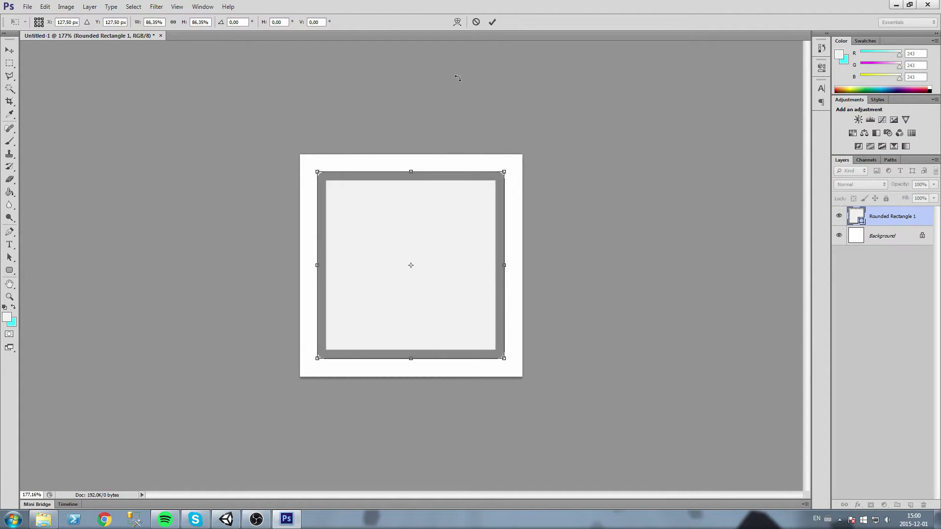
click(492, 22)
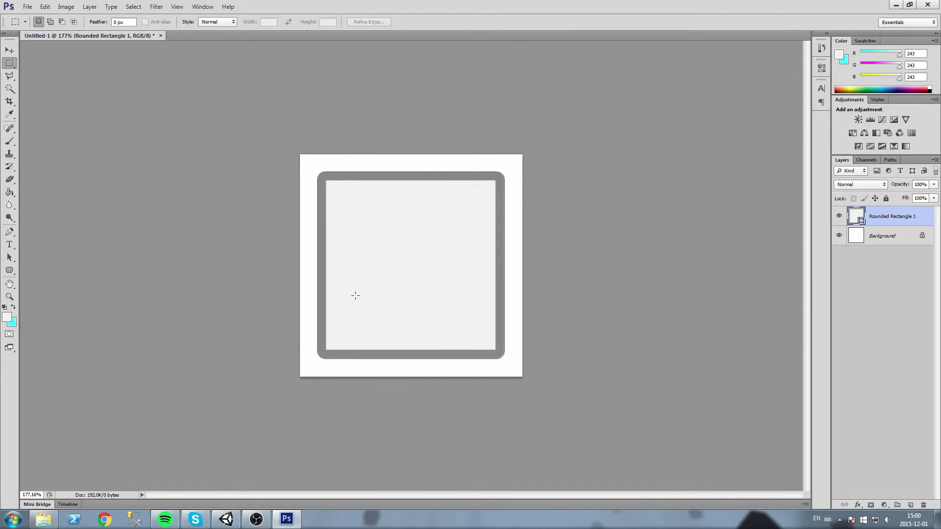
Step: Add a light grey Color Overlay layer style to the rounded rectangle layer
key(g)
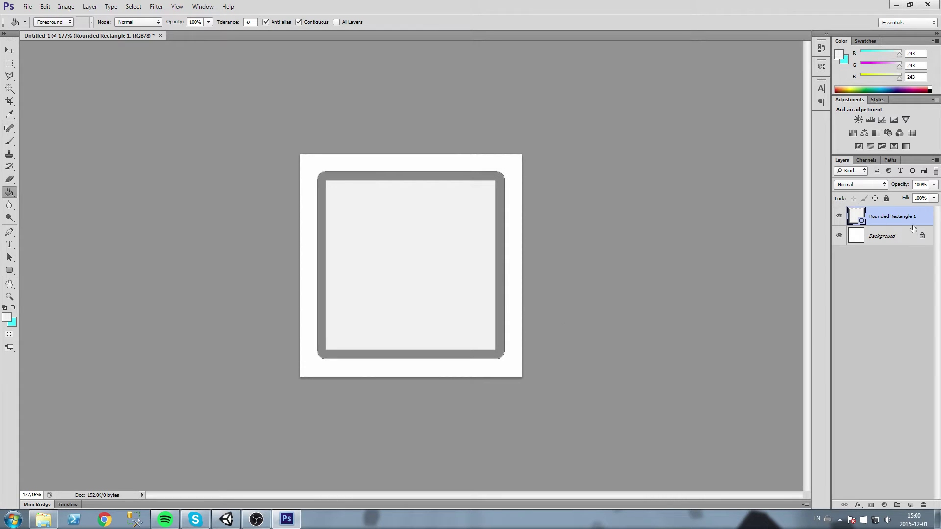
key(space)
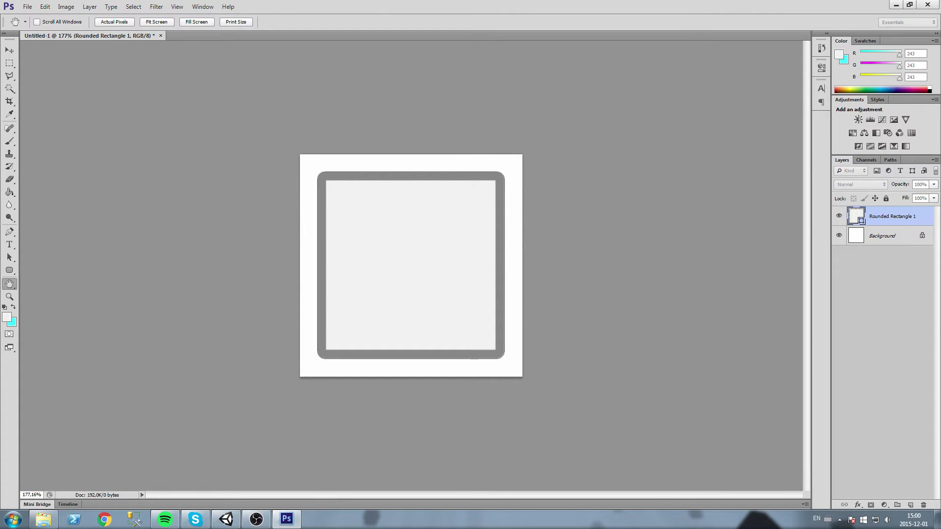
double_click(906, 216)
click(659, 314)
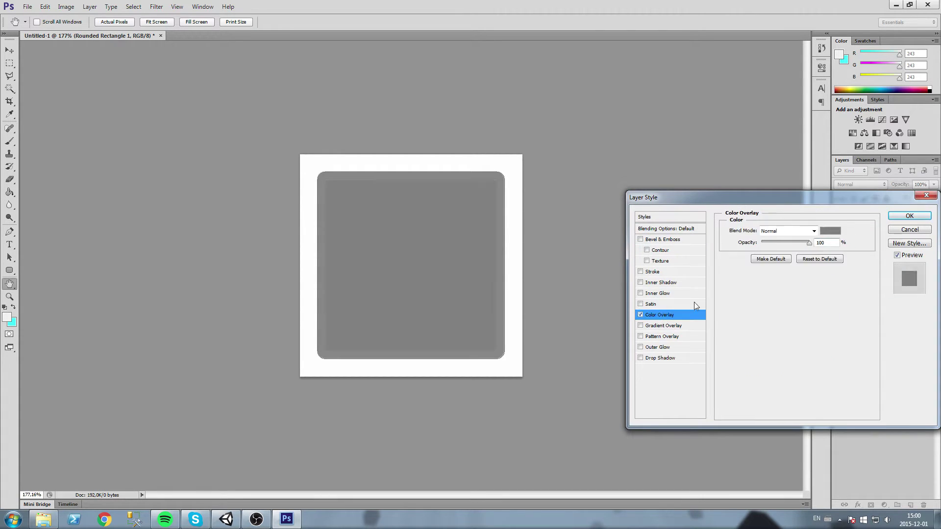
click(830, 230)
click(430, 159)
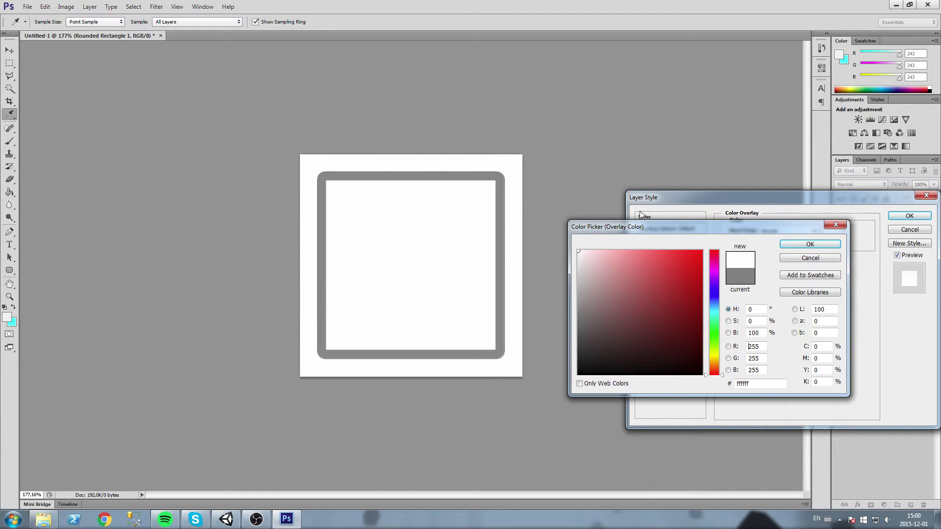
drag(597, 280, 579, 269)
click(810, 244)
click(909, 215)
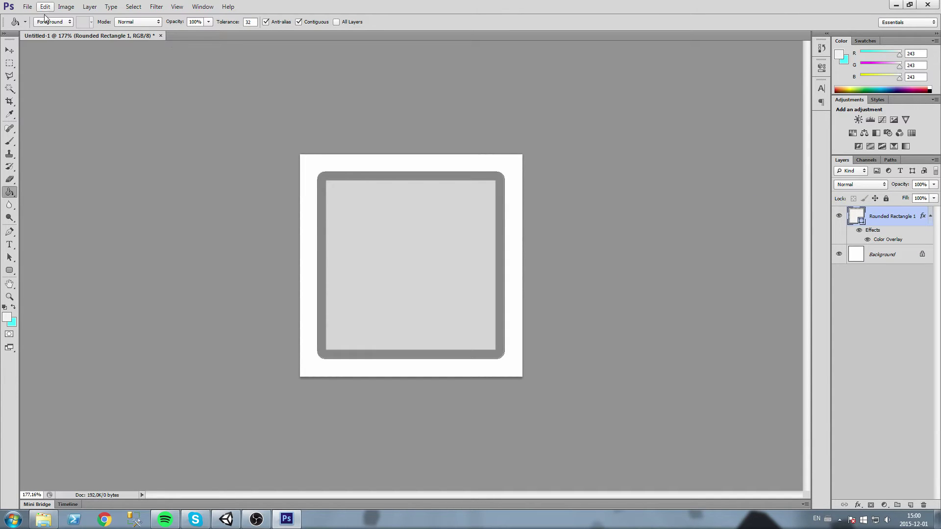
Step: Start saving the image as a PNG and browse to the Assets folder of the 2D Platformer project in Git
click(28, 6)
click(35, 124)
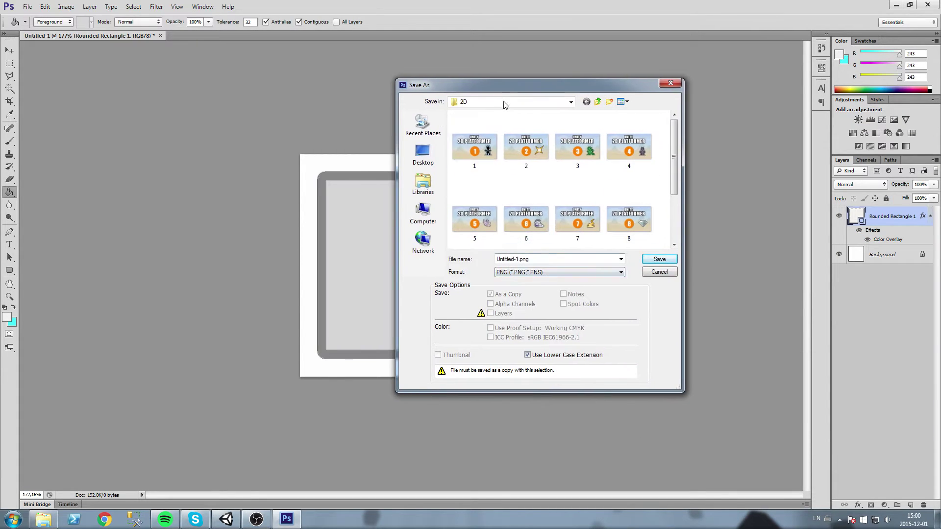
drag(568, 85, 597, 119)
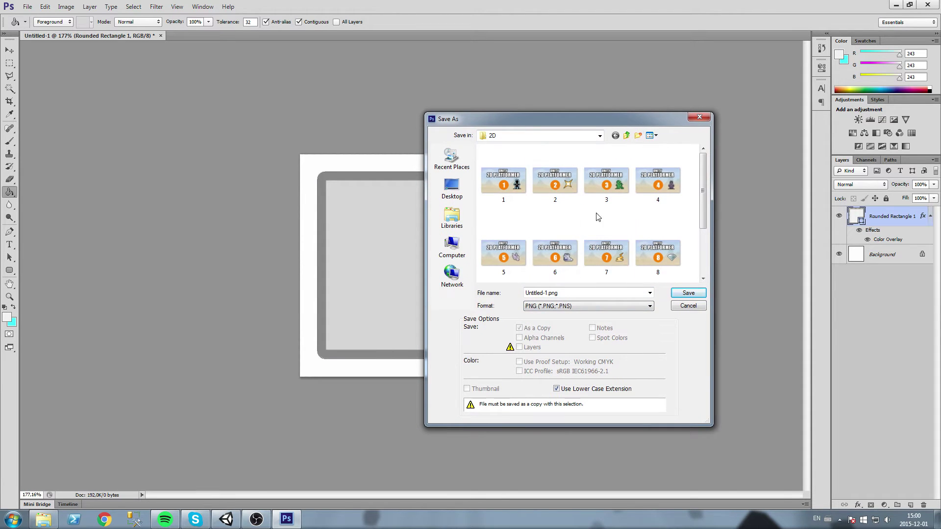
click(599, 136)
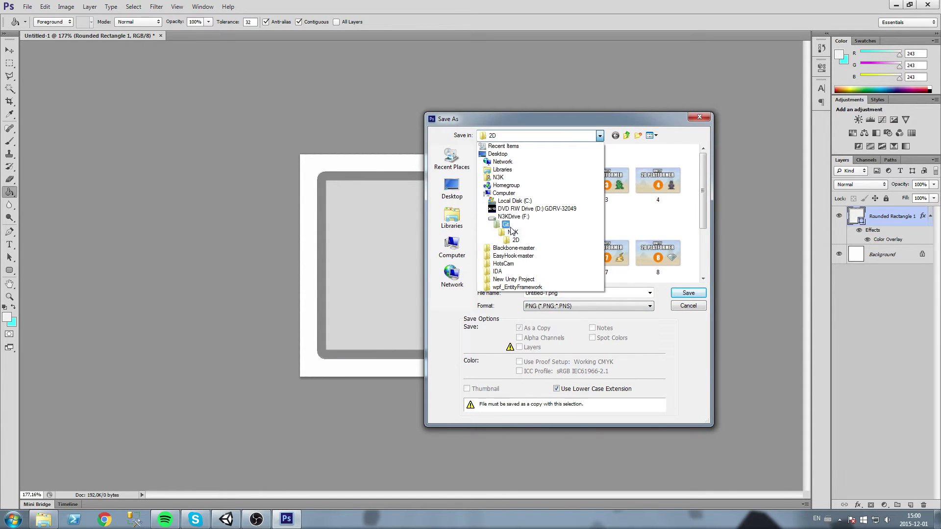
click(513, 232)
click(593, 135)
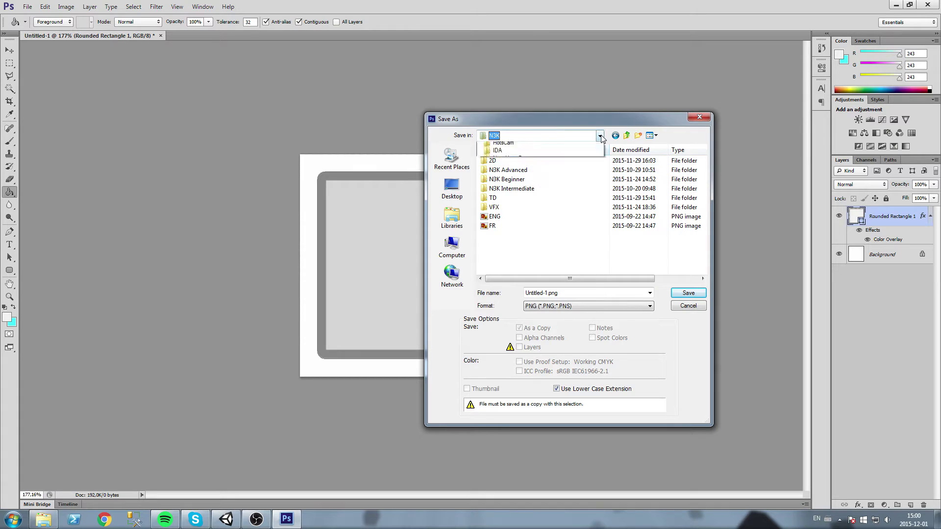
click(506, 224)
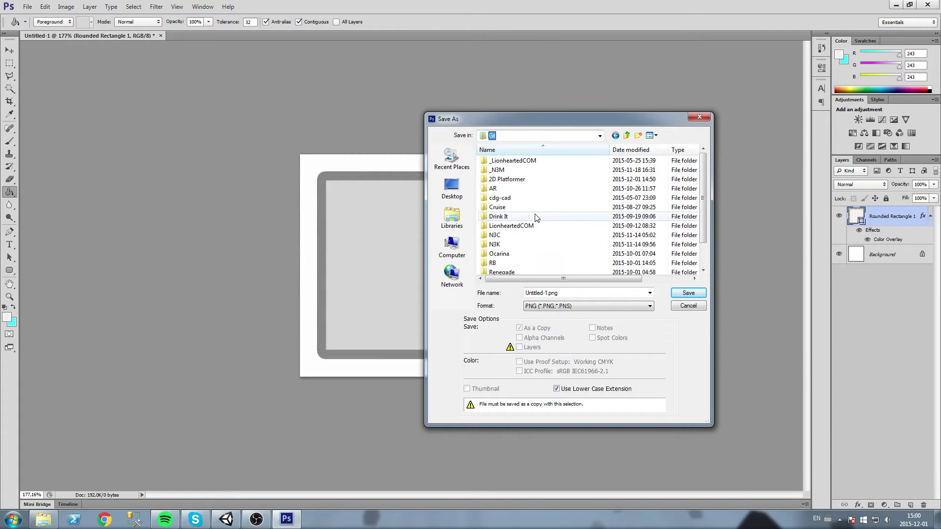
scroll(506, 250, down, 1)
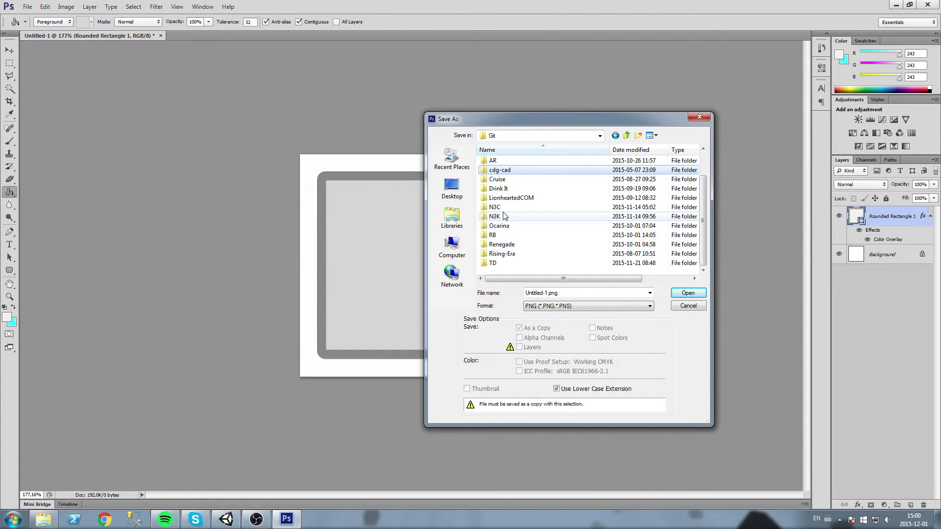
scroll(505, 216, up, 1)
double_click(516, 188)
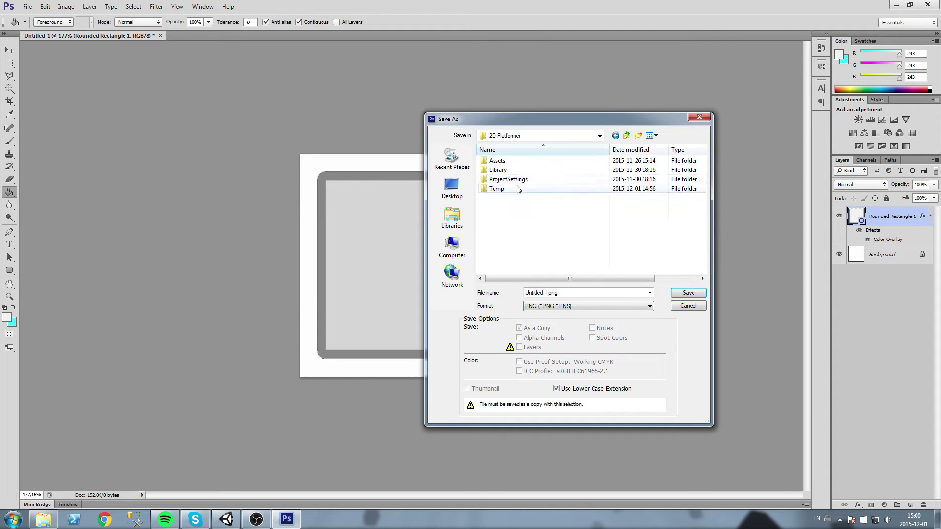
click(508, 163)
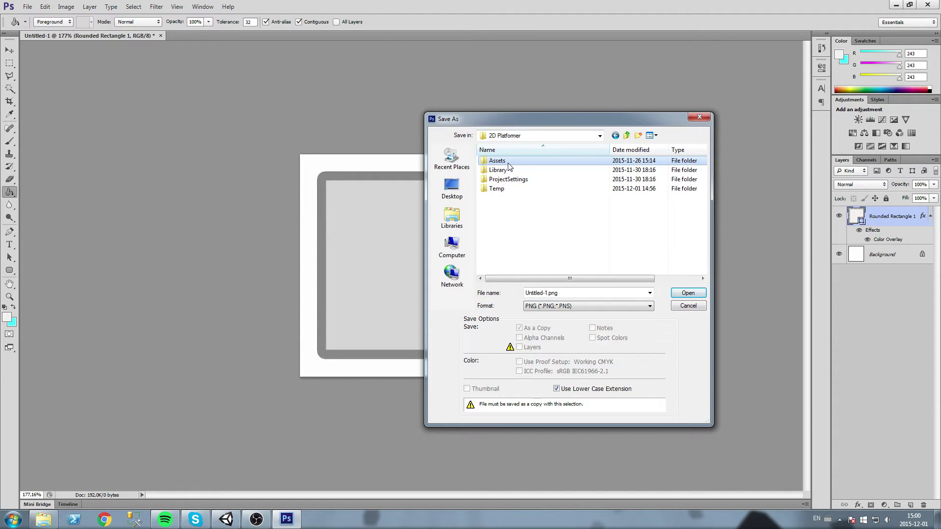
double_click(508, 166)
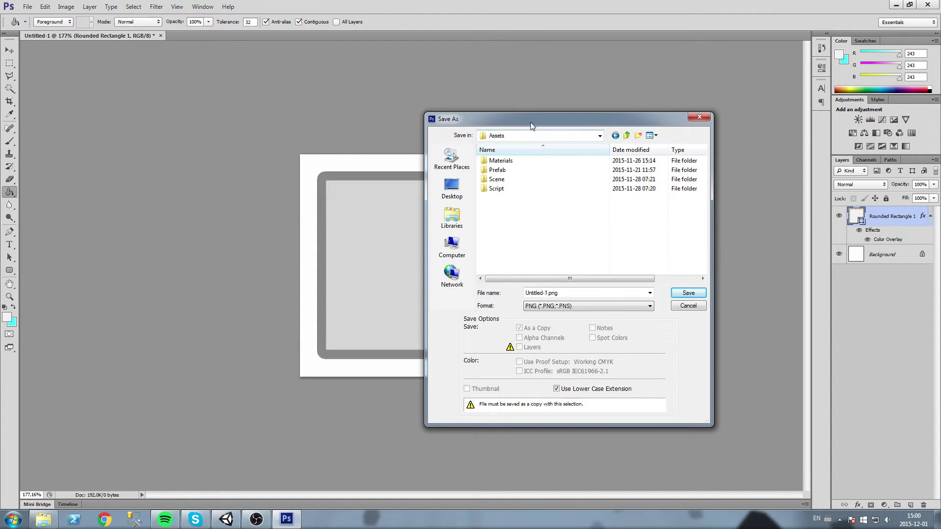
Step: Switch to Unity, collapse the Script folder in the project assets, and return to Photoshop's save dialog
click(226, 517)
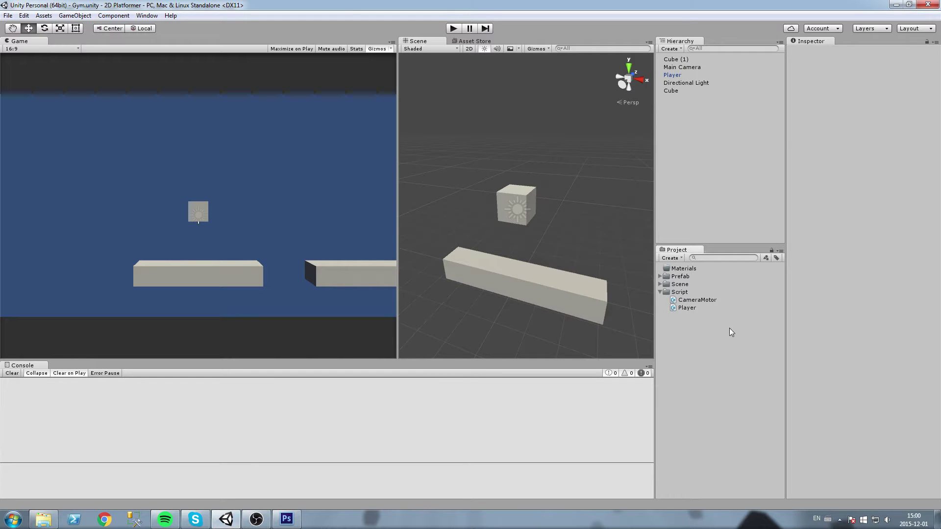
click(661, 292)
click(286, 519)
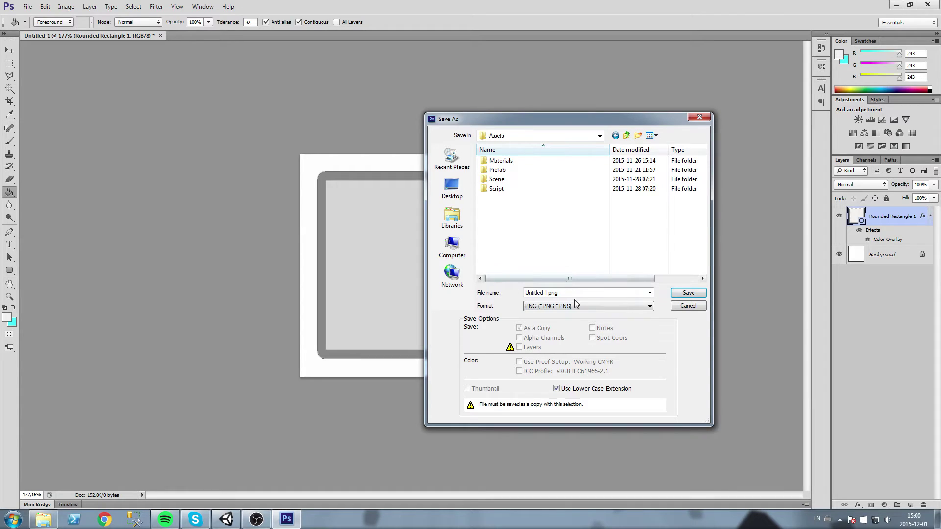
Step: Save the PNG as EverythingTexture with Smallest / Slow compression and no interlacing
text(I)
key(Return)
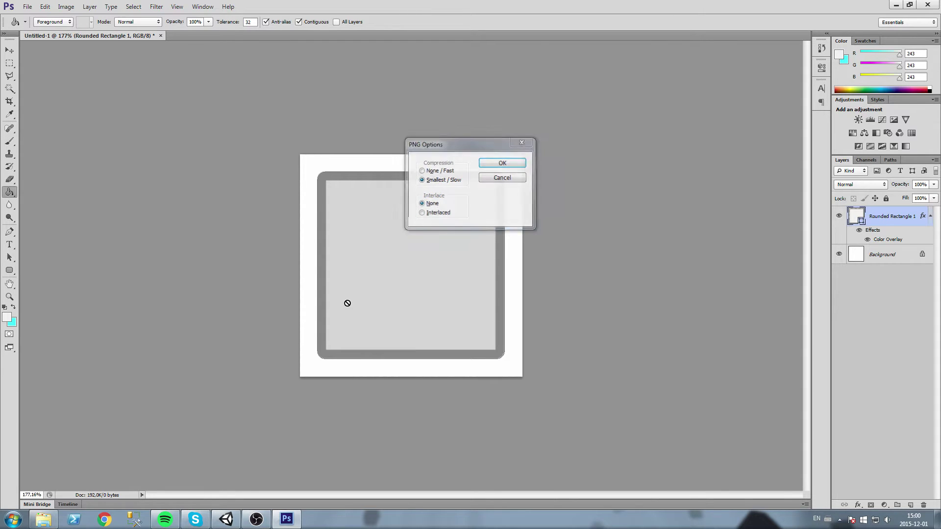
key(Return)
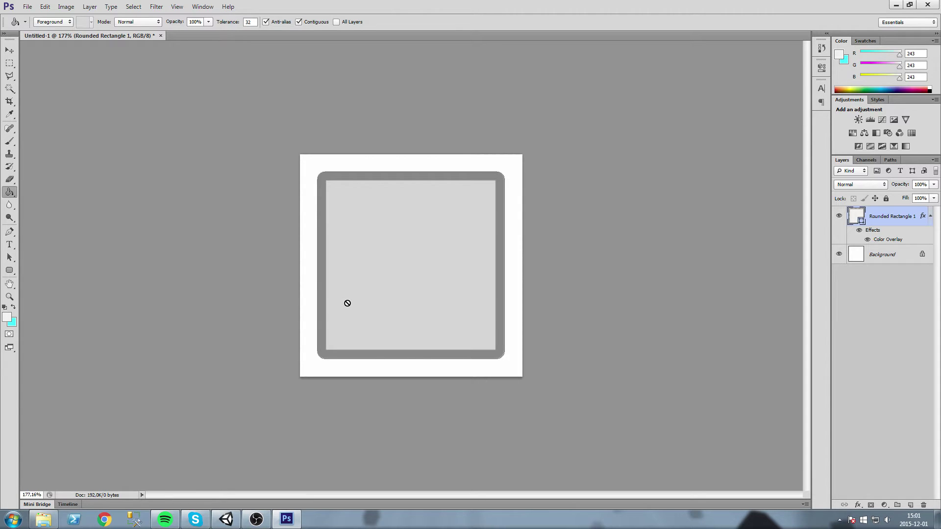
Step: Switch to Unity and check the import settings and preview of EverythingTexture
click(227, 520)
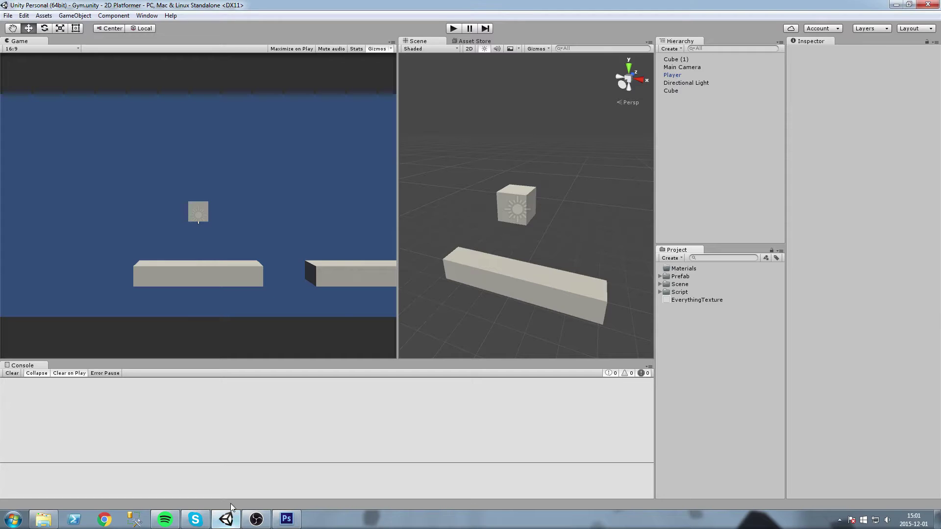
click(694, 303)
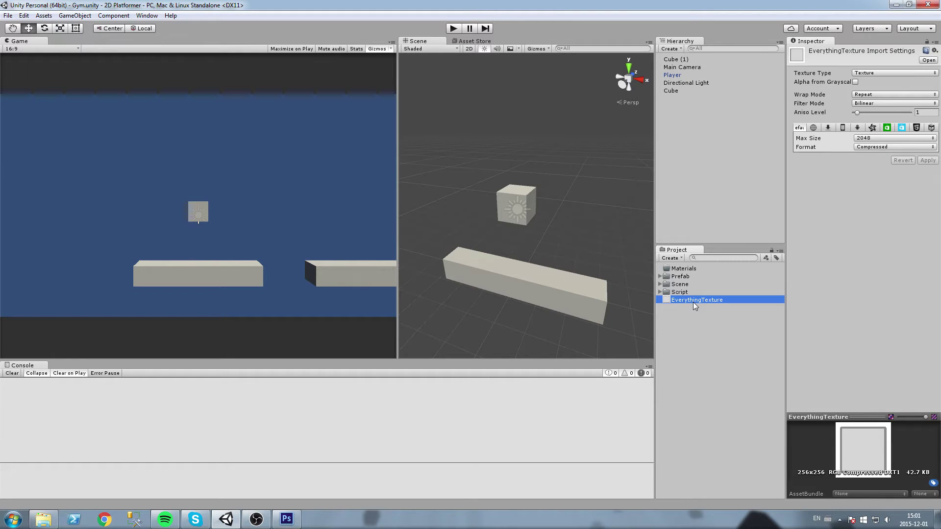
click(712, 321)
scroll(544, 186, up, 3)
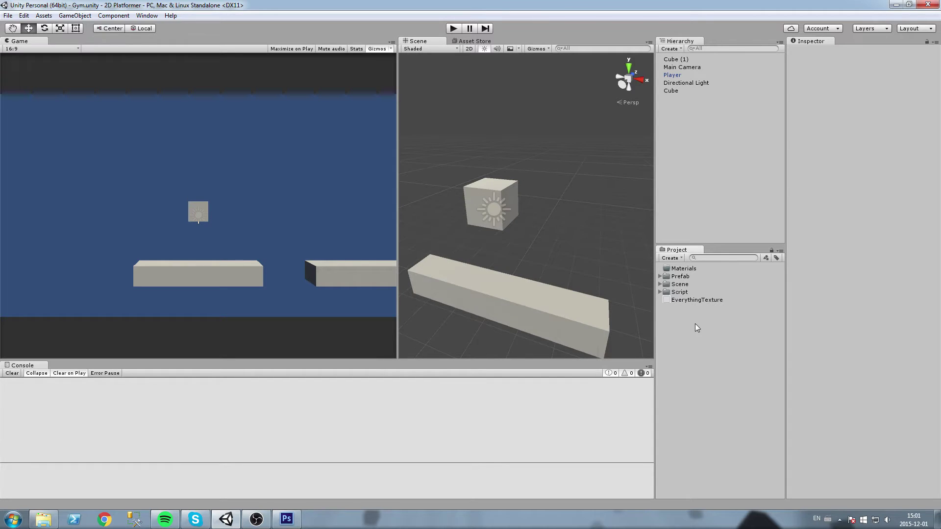
Step: Create a project folder named Artwork alongside the other asset folders
click(681, 259)
click(719, 19)
text(Artwork)
key(Return)
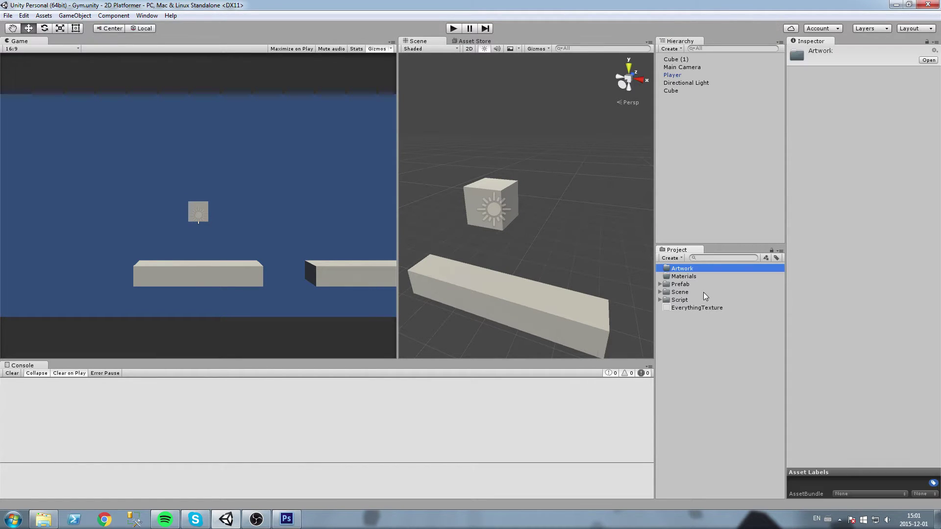
Step: Move EverythingTexture into the Artwork folder, expand the folder and select the texture inside it
drag(687, 306, 690, 267)
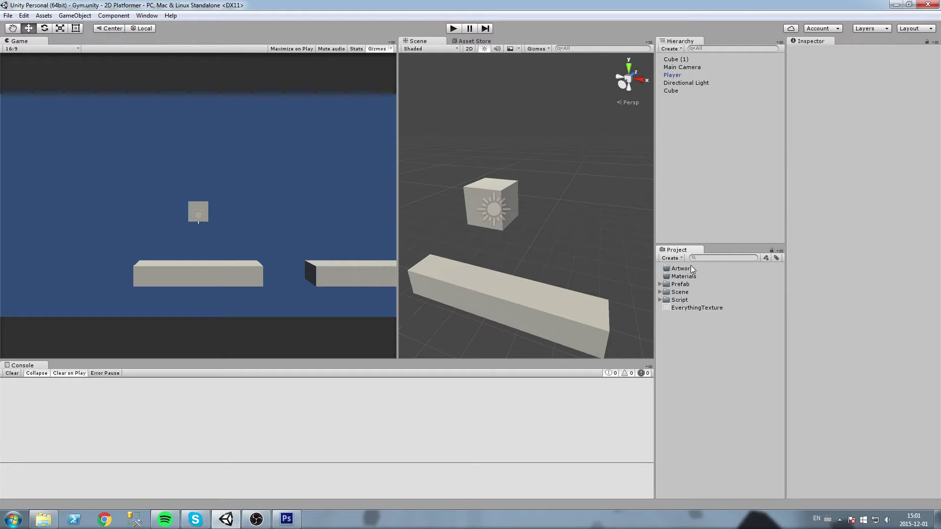
click(687, 268)
drag(686, 308, 687, 273)
click(660, 269)
middle_drag(494, 223, 478, 217)
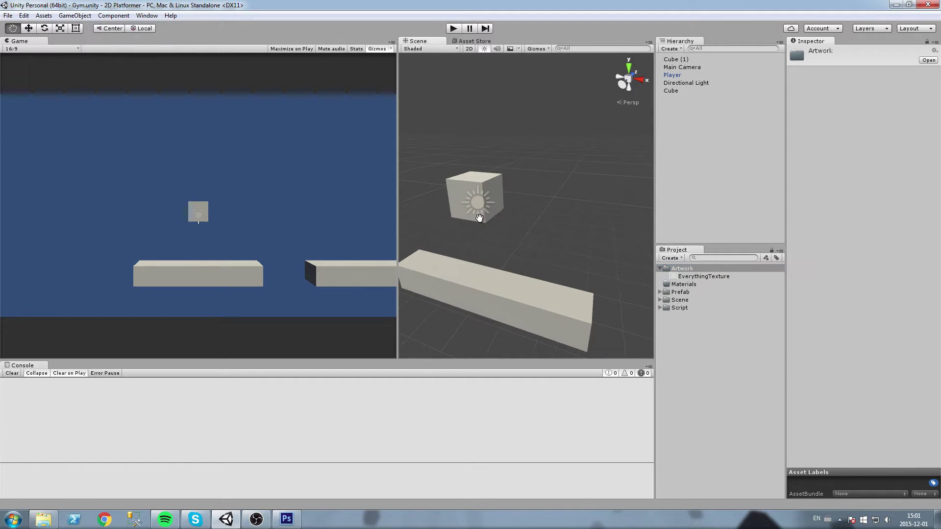
click(700, 275)
scroll(512, 233, up, 4)
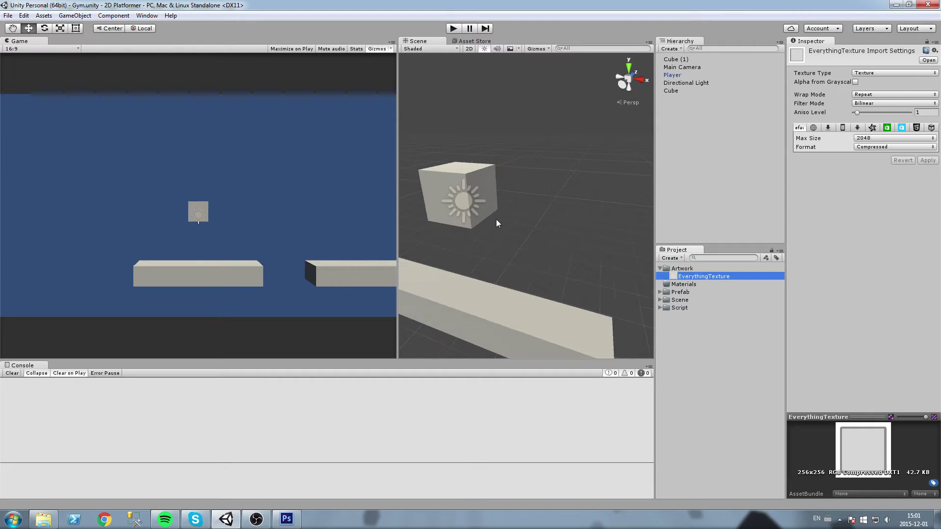
Step: Create a new material named PlayerMaterial inside the Materials folder
click(681, 284)
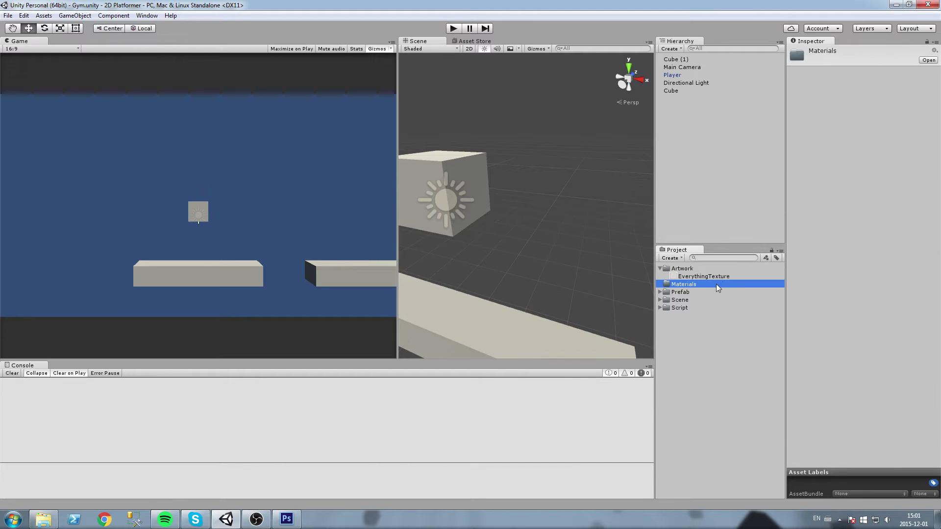
click(695, 284)
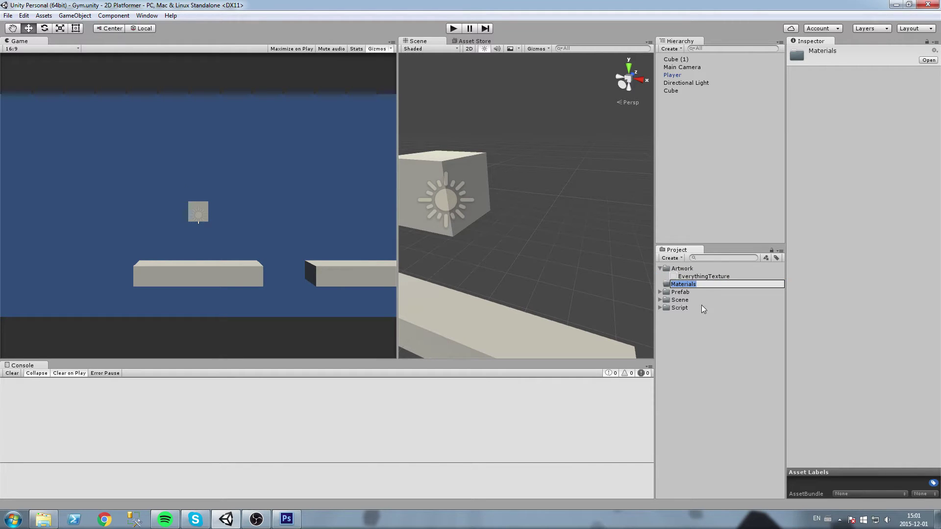
right_click(688, 285)
mouse_move(720, 293)
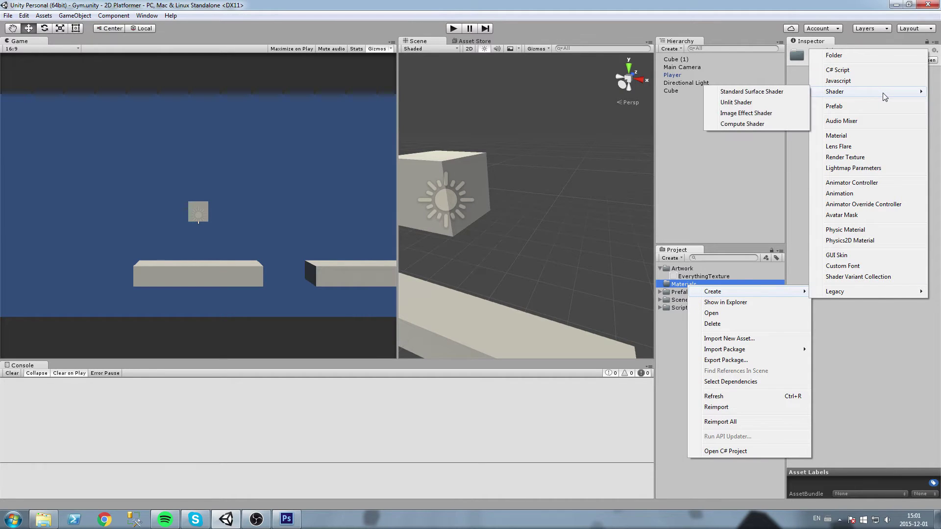
click(863, 136)
text(Pl)
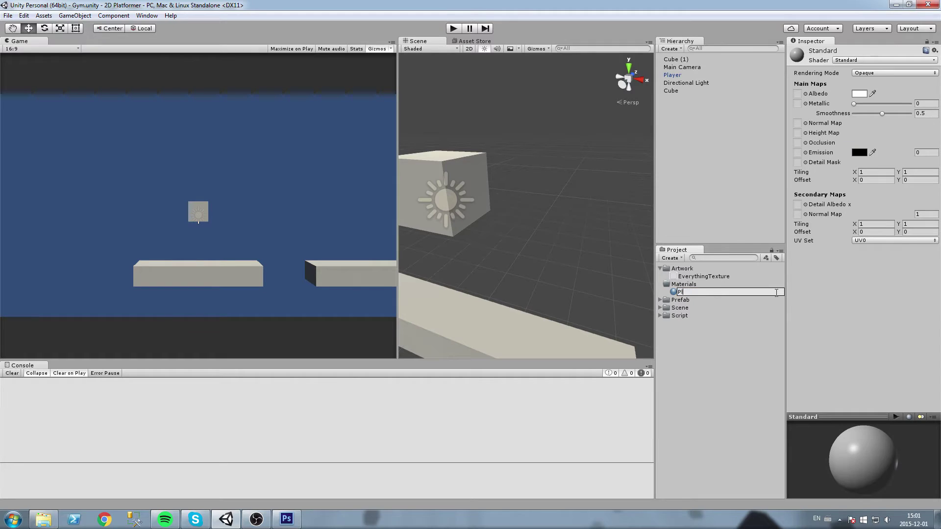
text(ayerMaterial)
key(Return)
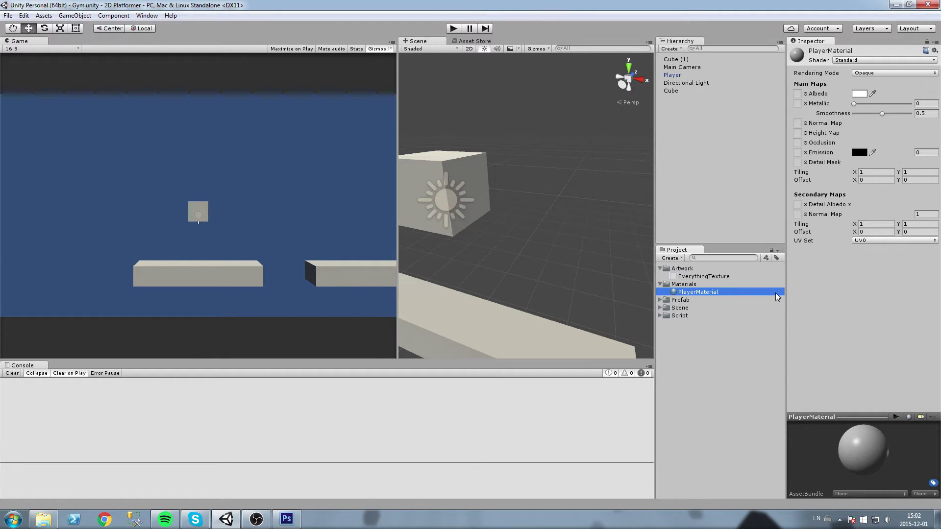
Step: Look through the available shaders for PlayerMaterial and choose Standard
click(869, 55)
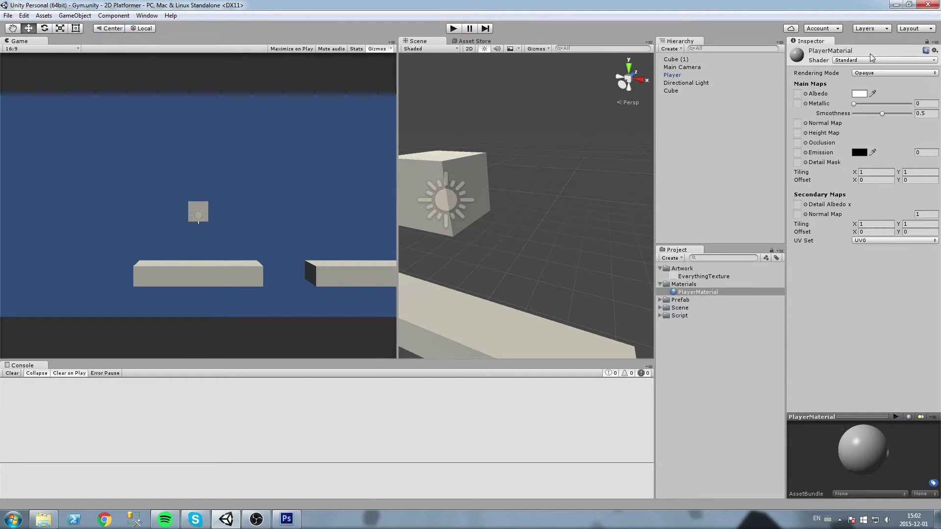
click(862, 61)
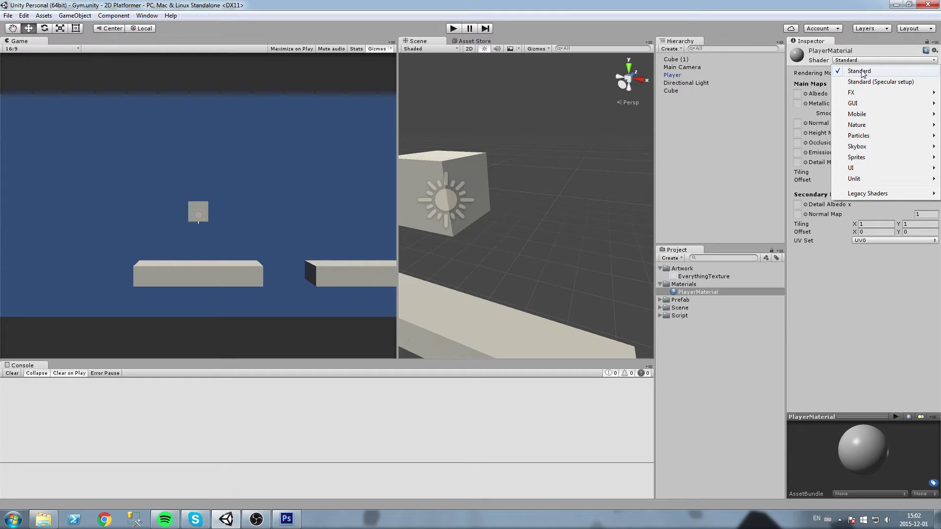
click(864, 72)
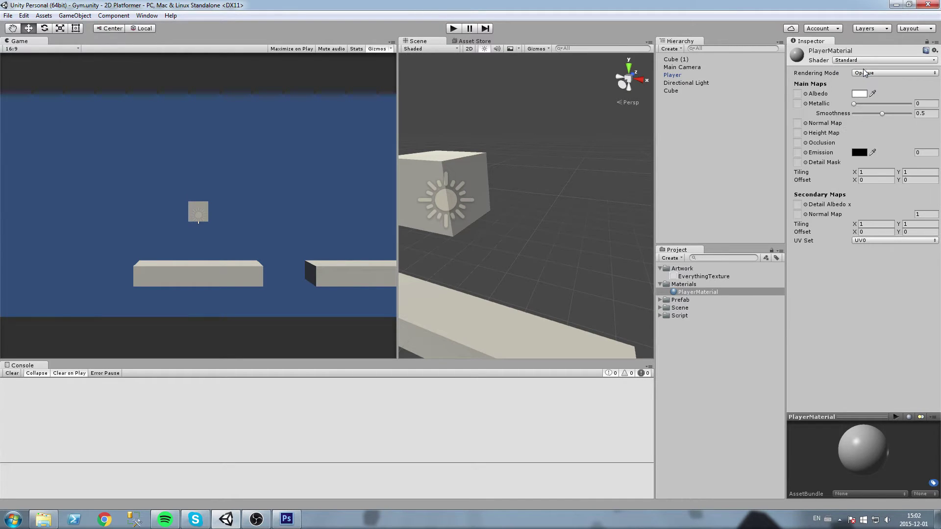
click(855, 61)
click(857, 70)
Step: Assign EverythingTexture as the Albedo map of PlayerMaterial
scroll(566, 231, down, 3)
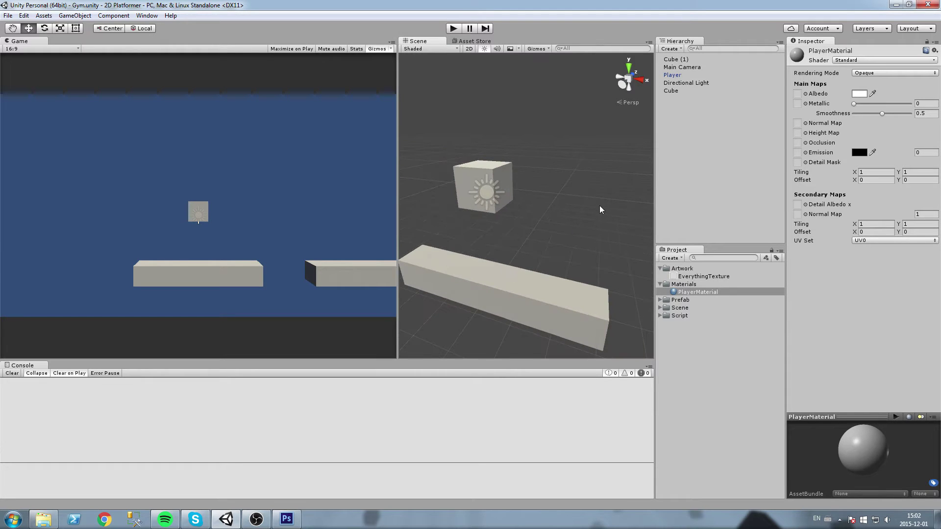
right_drag(598, 211, 584, 221)
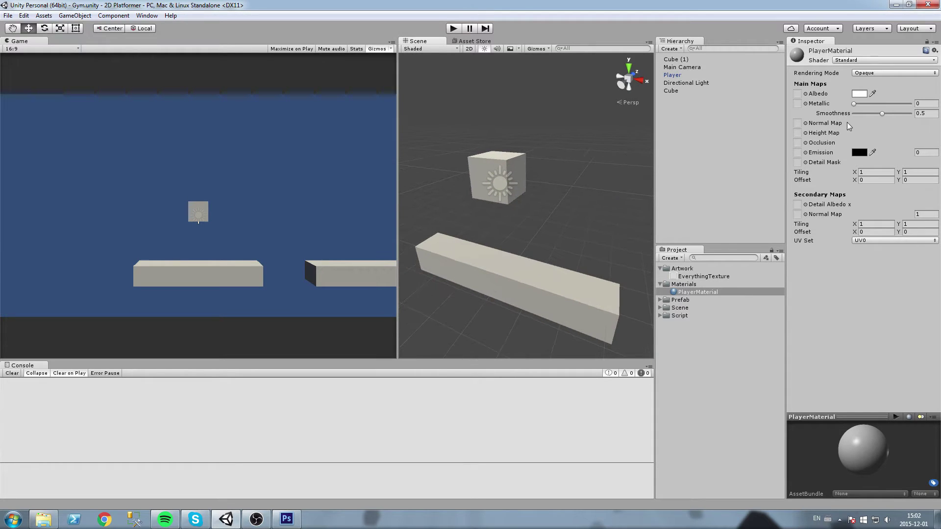
click(808, 96)
click(805, 94)
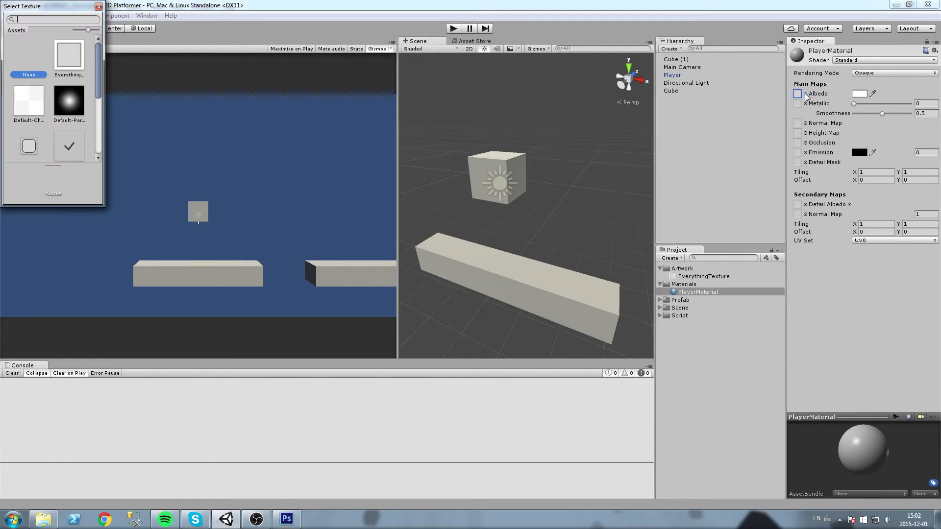
click(69, 56)
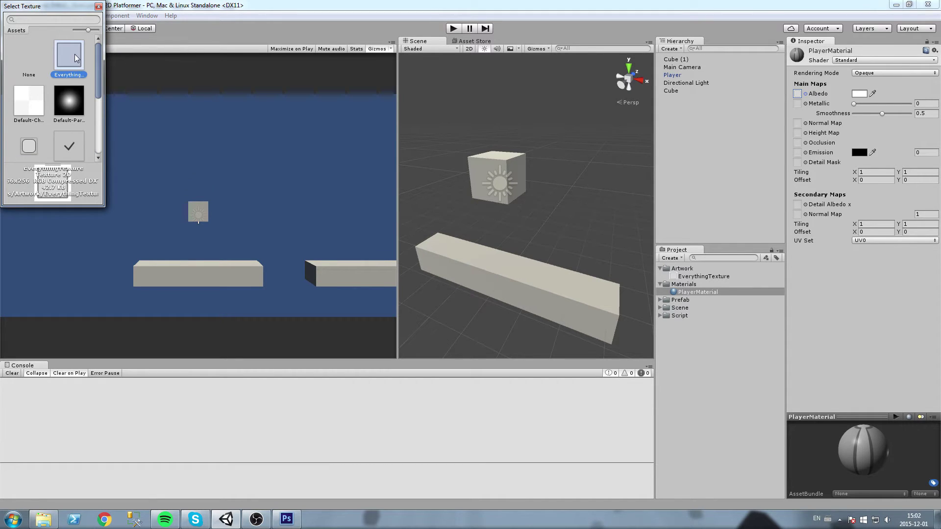
click(97, 7)
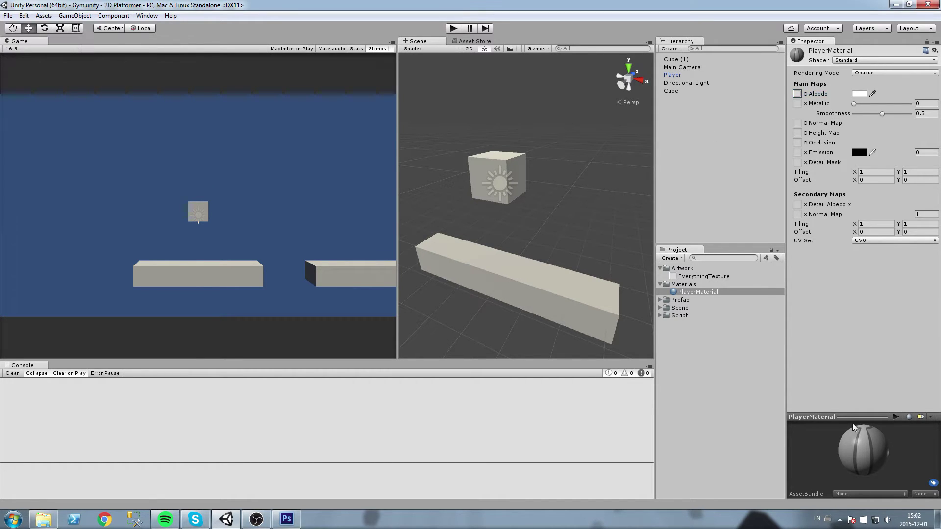
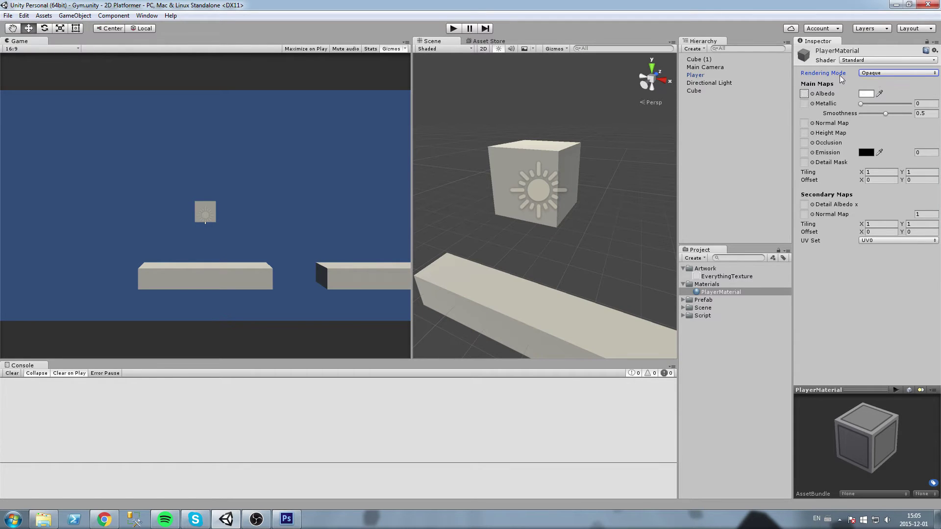
middle_drag(569, 149, 543, 151)
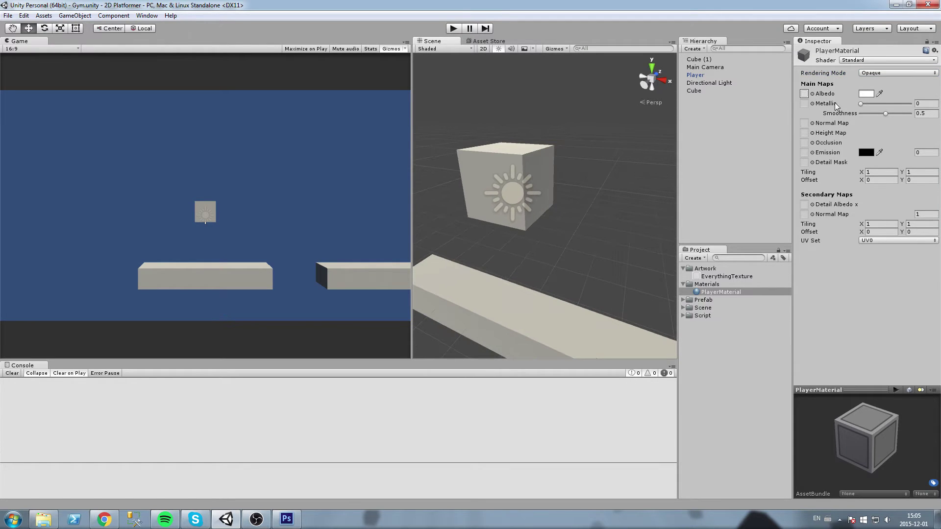
Step: Try red, black and white tints for the Albedo color of PlayerMaterial, comparing them in the material preview
click(866, 94)
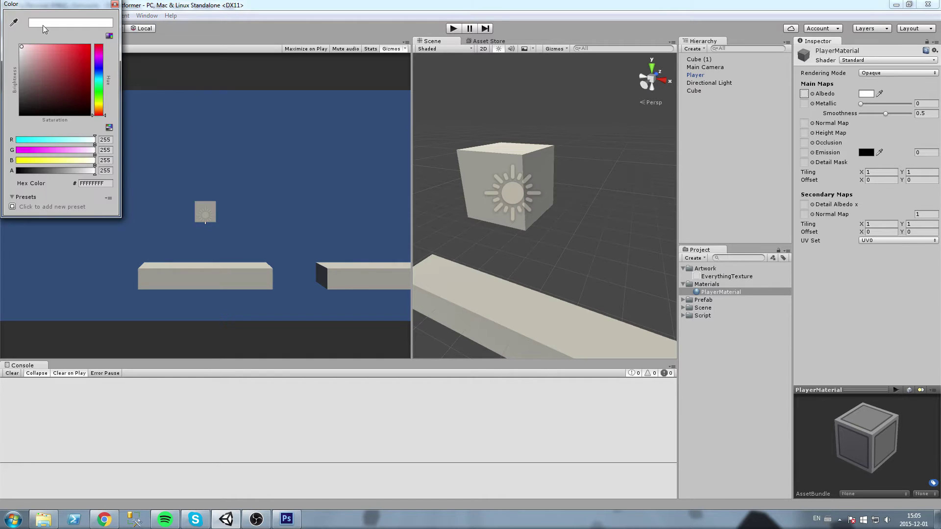
drag(21, 49, 62, 54)
mouse_move(860, 425)
mouse_down()
mouse_move(874, 418)
mouse_move(842, 454)
mouse_move(875, 436)
mouse_move(877, 422)
mouse_up()
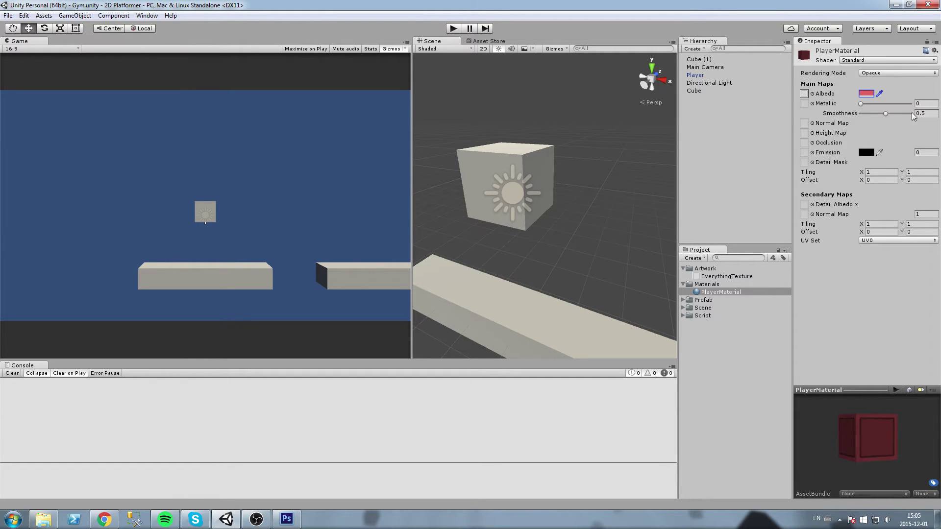
click(865, 93)
drag(29, 58, 109, 139)
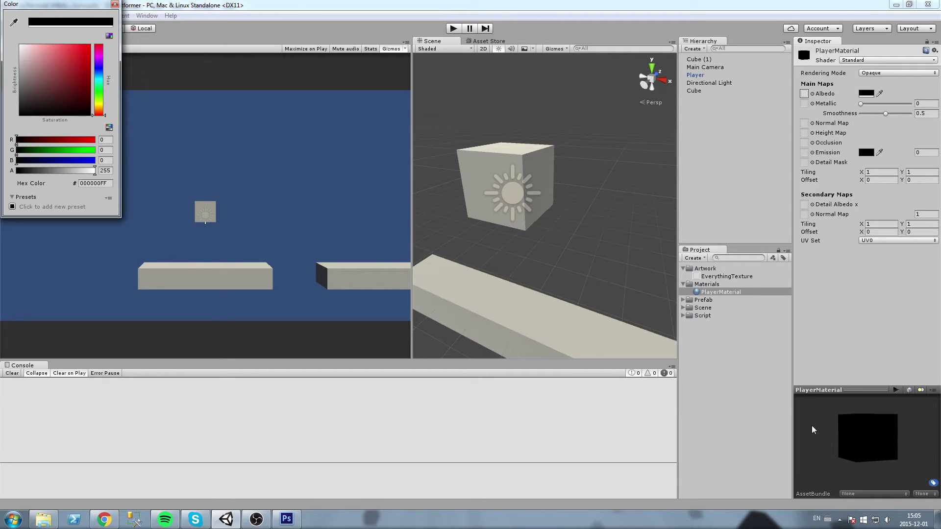
click(750, 458)
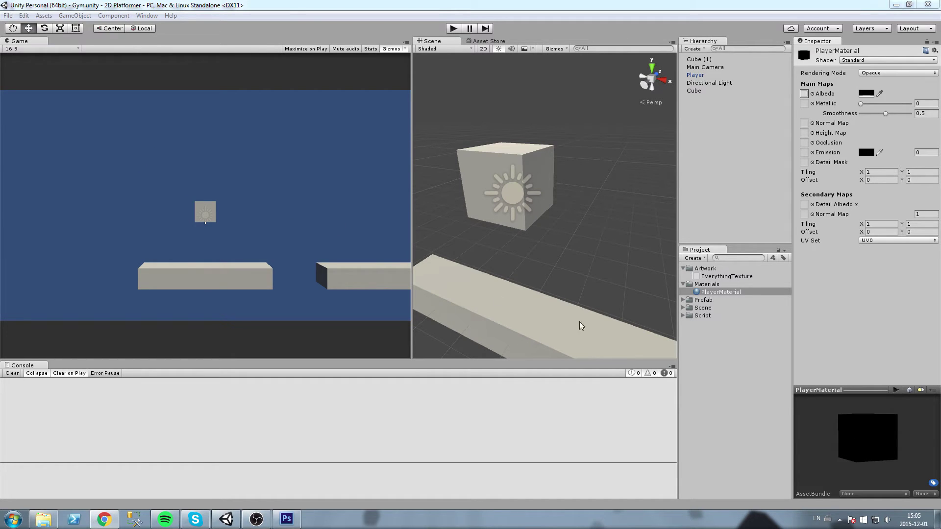
click(866, 93)
drag(43, 62, 9, 37)
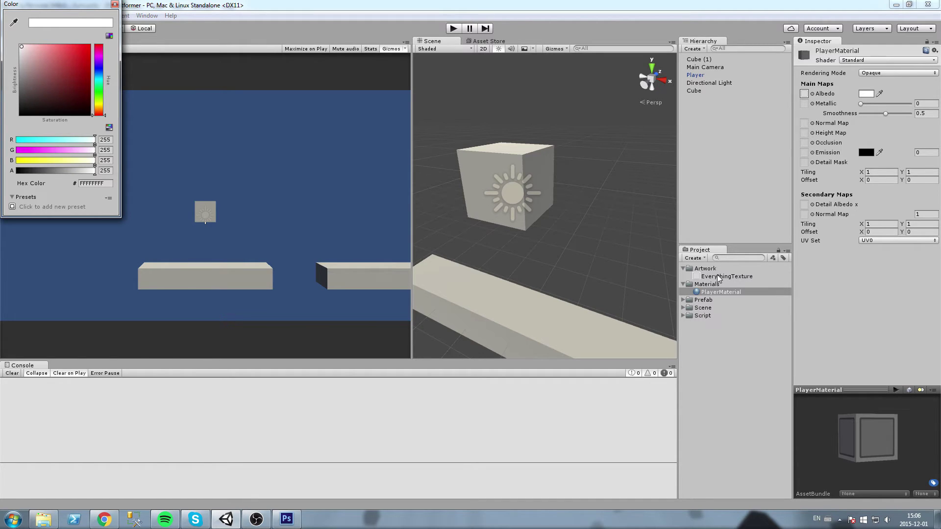
Step: Set the Albedo color of PlayerMaterial to a bright, saturated blue and rotate the preview cube
mouse_move(28, 99)
mouse_down()
mouse_move(38, 46)
mouse_move(41, 66)
mouse_move(29, 48)
mouse_up()
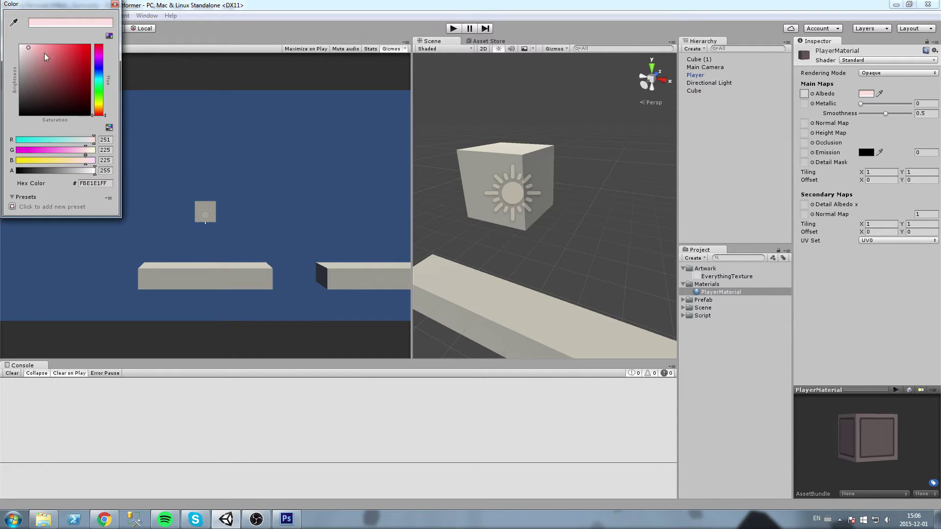
click(75, 55)
drag(98, 64, 99, 80)
drag(78, 49, 41, 5)
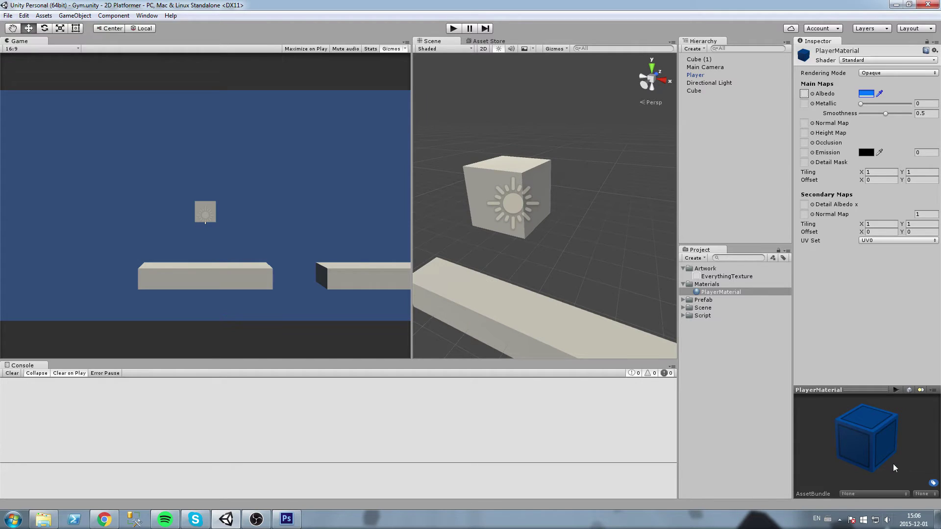
drag(907, 440, 847, 452)
Step: Assign PlayerMaterial to the Player cube in the scene
middle_drag(579, 242, 579, 248)
scroll(581, 253, up, 5)
right_drag(583, 255, 591, 253)
middle_drag(618, 240, 652, 237)
click(729, 292)
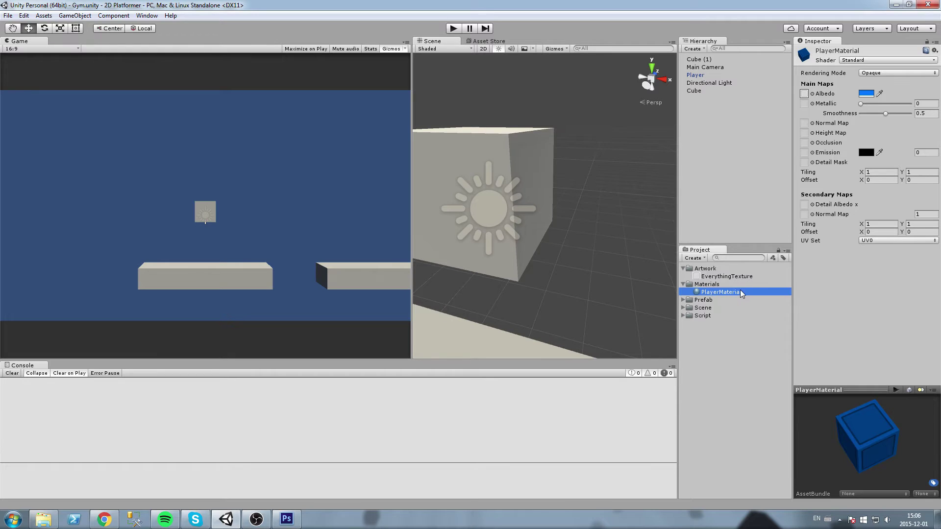
drag(741, 293, 494, 145)
middle_drag(494, 142, 641, 172)
scroll(524, 176, down, 5)
click(524, 175)
scroll(524, 172, up, 5)
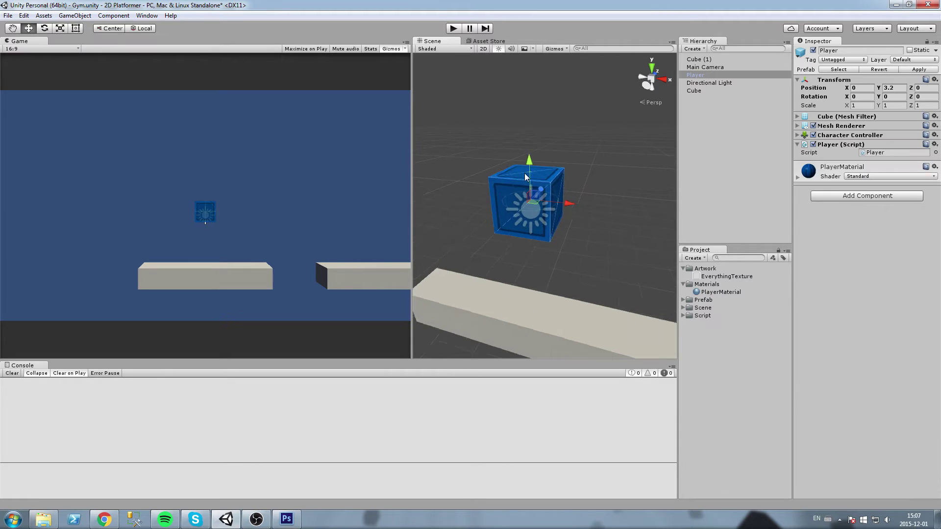
Step: Examine the textured Player cube from several angles and distances in the scene
right_drag(564, 149, 577, 146)
scroll(527, 155, down, 5)
click(563, 162)
scroll(540, 183, up, 2)
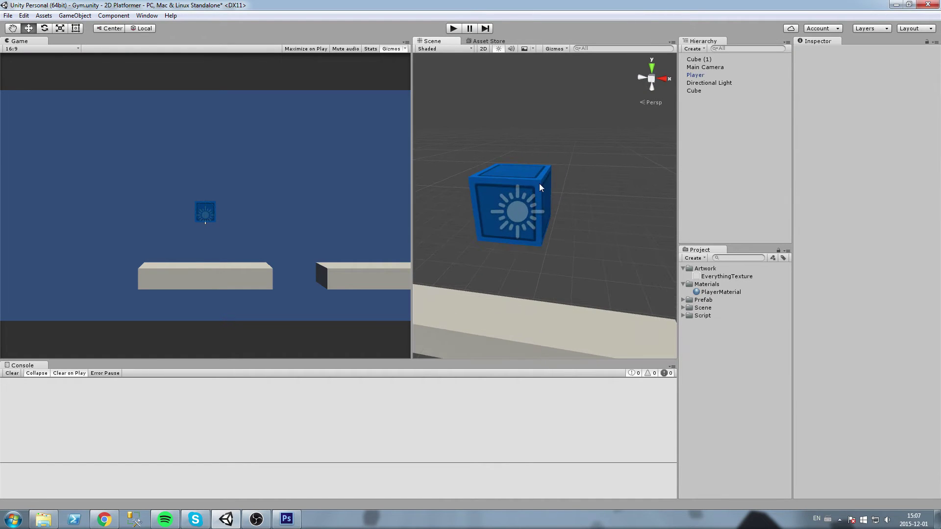
click(538, 184)
scroll(510, 167, up, 4)
right_drag(510, 168, 539, 179)
middle_drag(494, 154, 597, 165)
scroll(589, 175, down, 5)
scroll(587, 181, up, 4)
scroll(590, 174, down, 4)
click(607, 160)
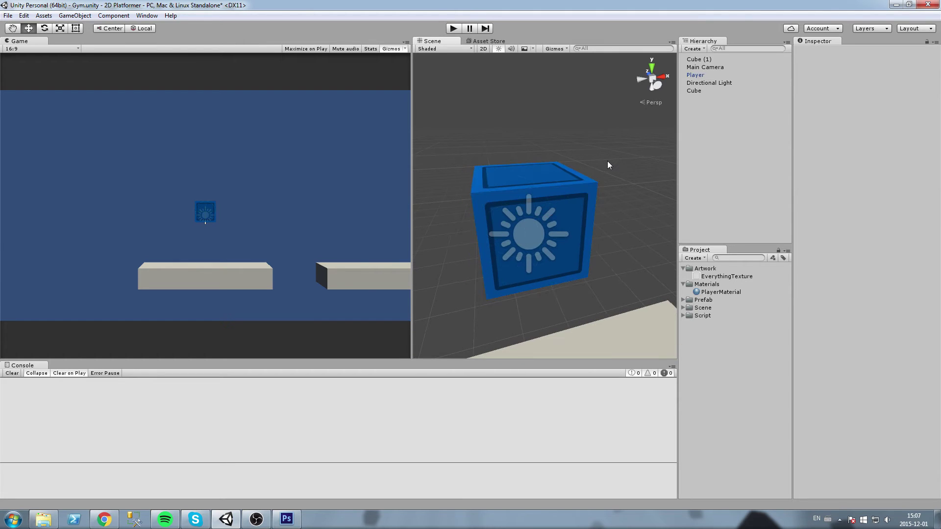
scroll(603, 171, down, 2)
Step: Run the game, move the player left and right while jumping between the platforms, and stop the run
click(454, 29)
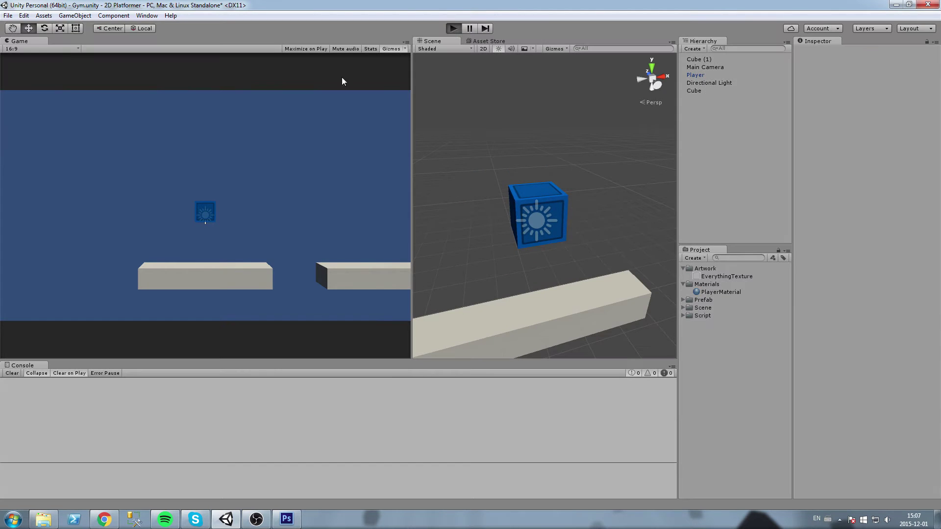
key(d)
key(space)
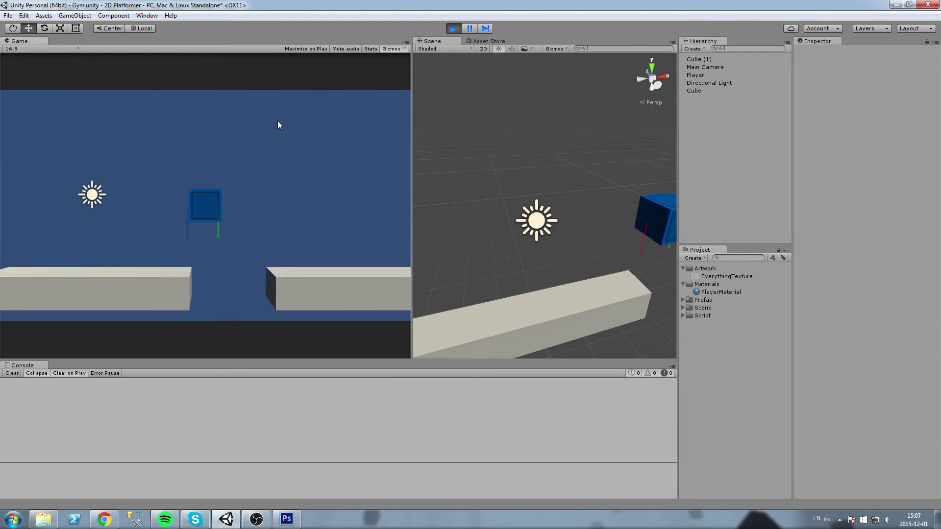
key(a)
key(space)
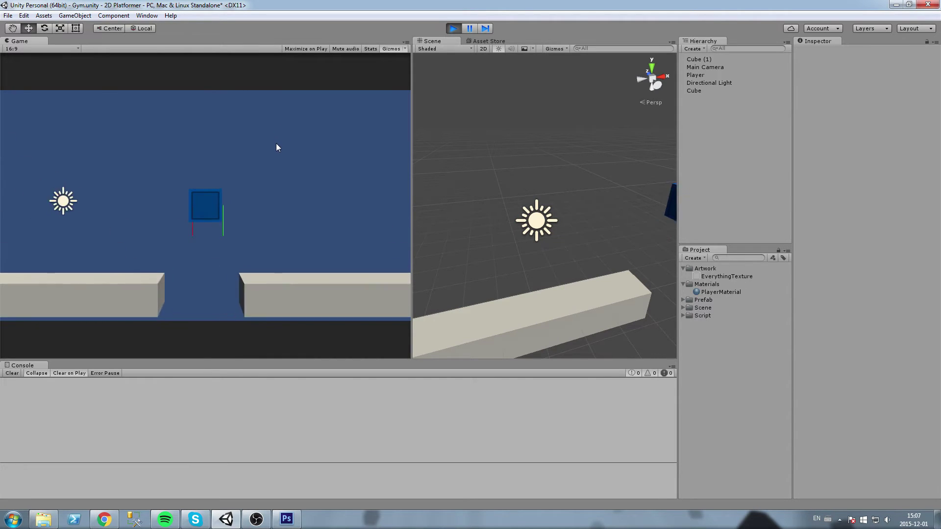
key(d)
key(space)
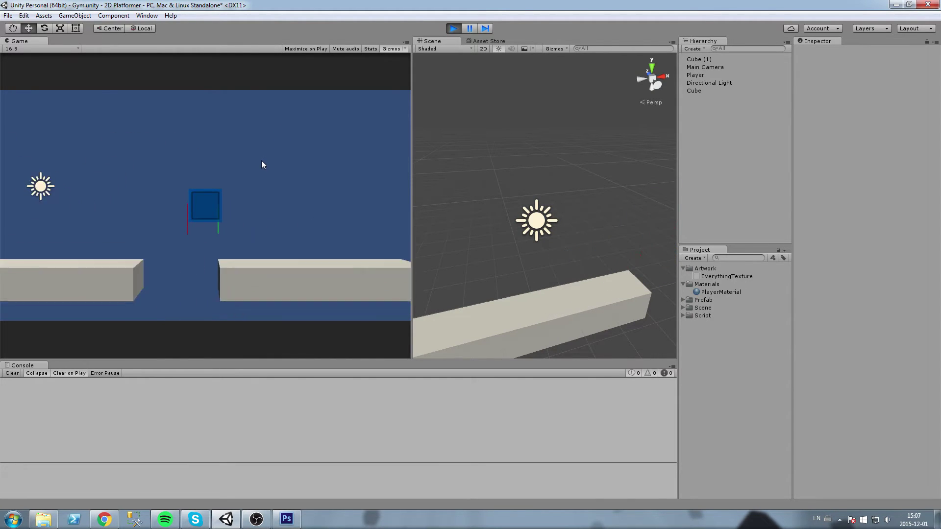
key(a)
key(space)
key(d)
key(space)
key(a)
key(space)
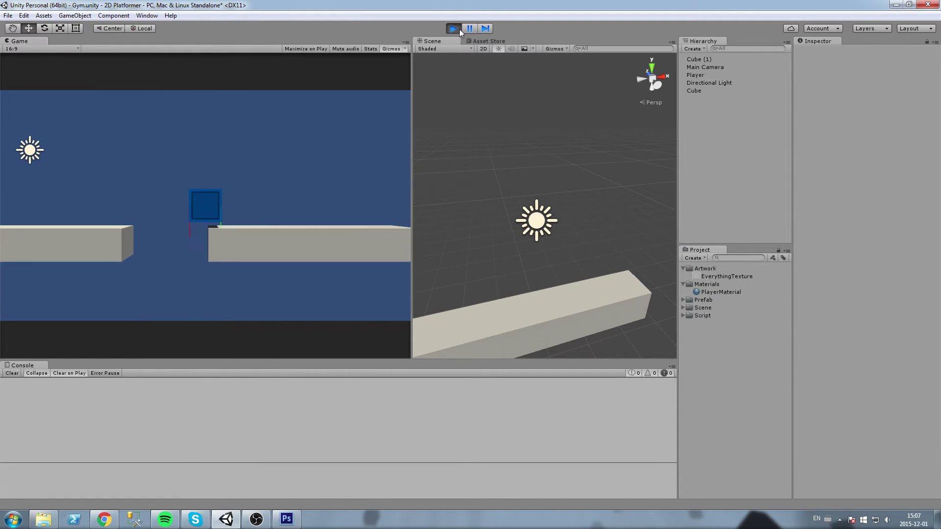
click(460, 28)
Step: Expand the Prefab folder and inspect the Coin and Player prefabs with their assigned materials
click(711, 285)
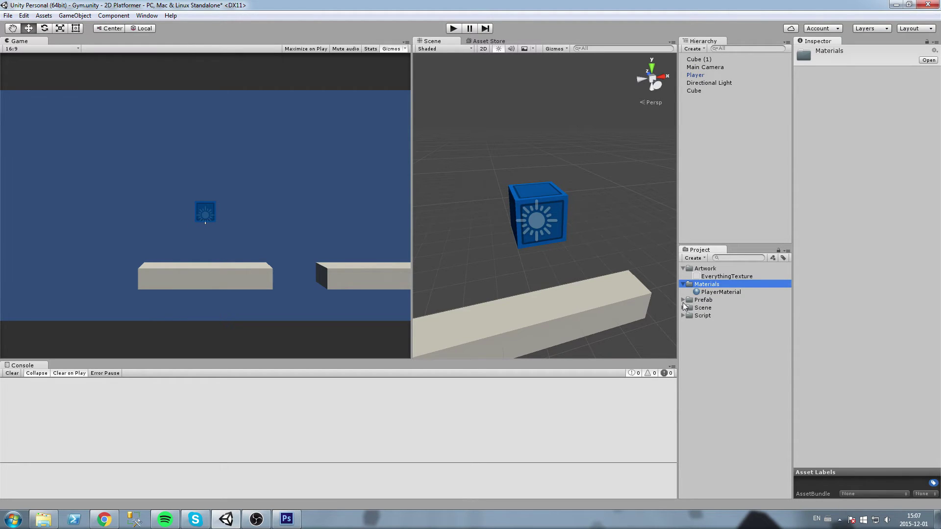
click(699, 300)
click(683, 300)
middle_drag(500, 260, 500, 248)
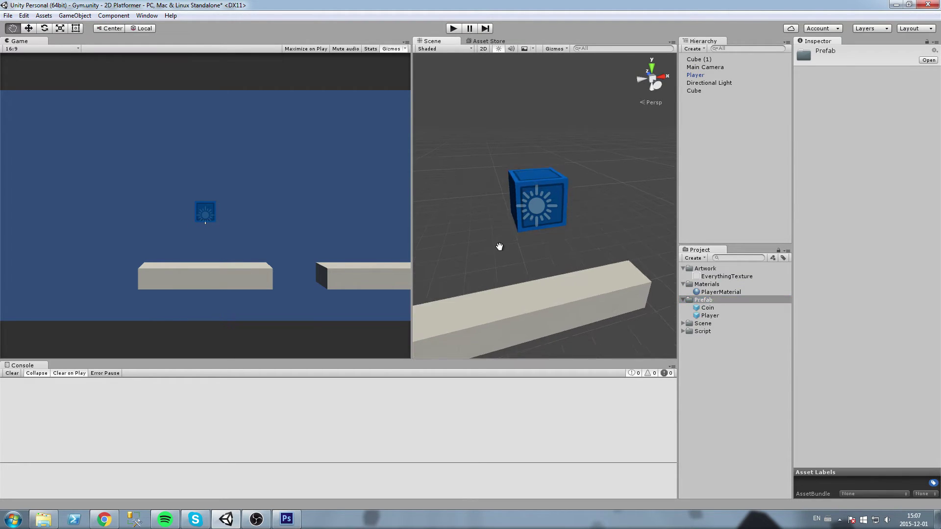
scroll(500, 248, down, 4)
click(707, 308)
middle_drag(653, 279, 643, 261)
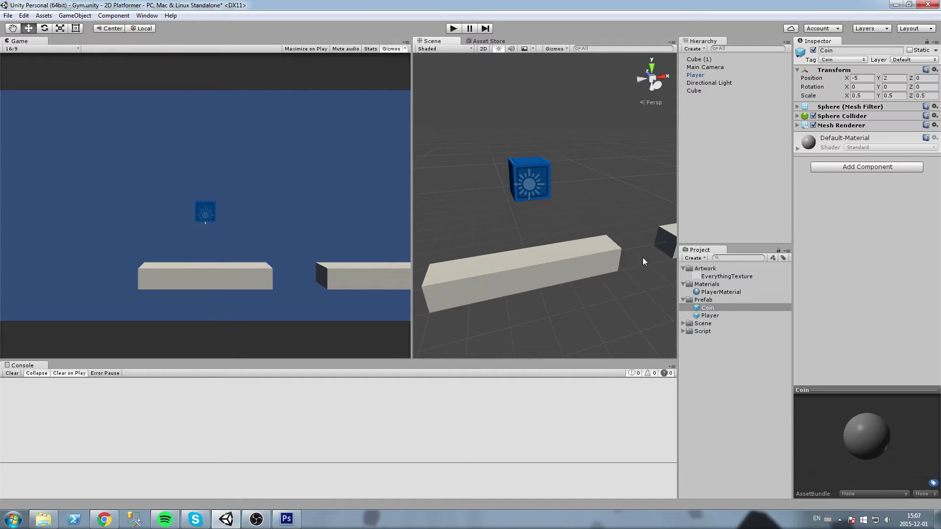
click(709, 315)
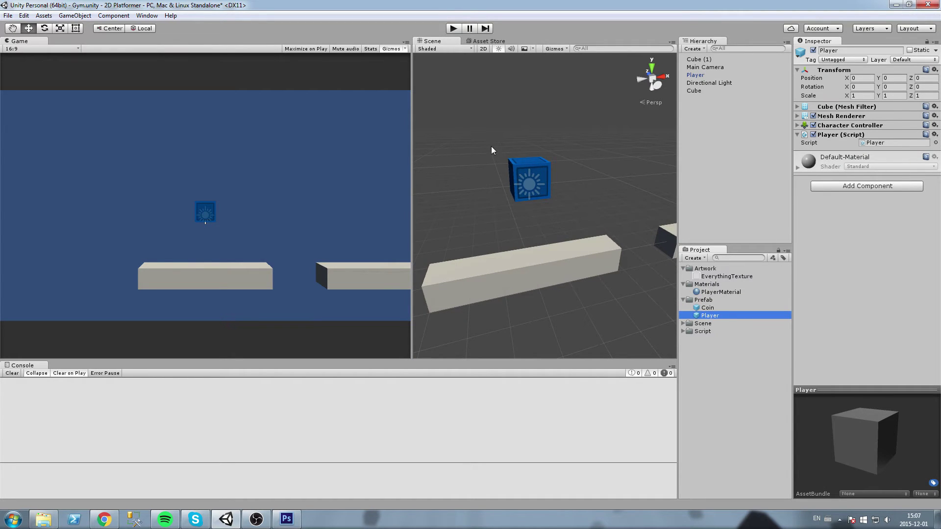
Step: Apply the scene Player's material change to the Player prefab and check the prefab's preview
click(530, 166)
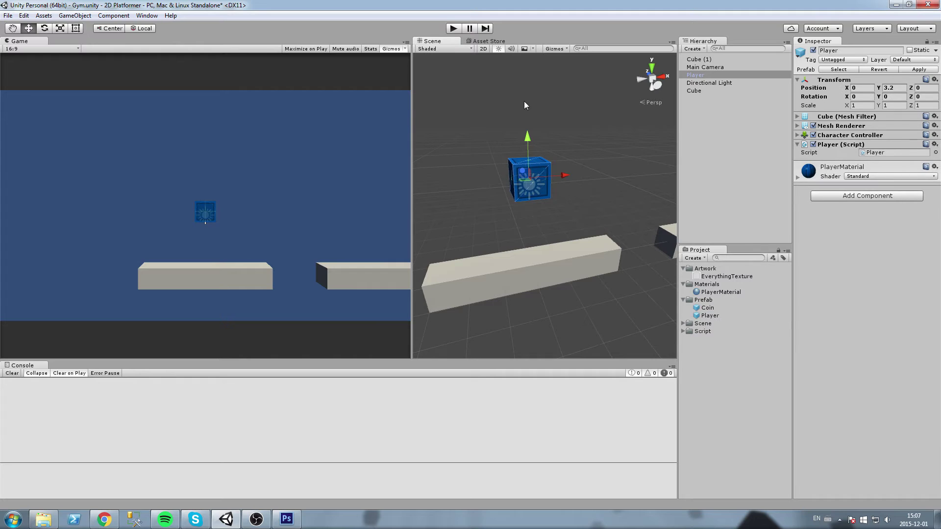
right_drag(526, 106, 534, 129)
click(754, 129)
click(710, 74)
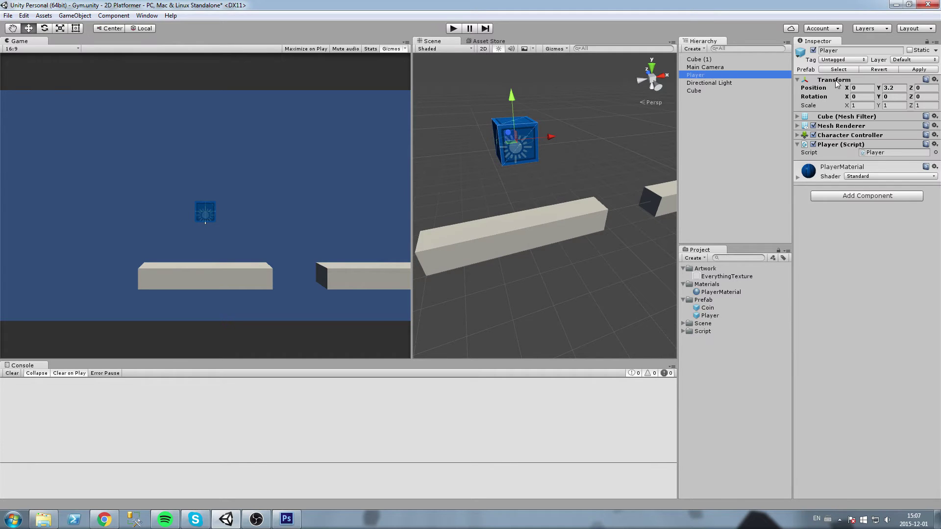
click(916, 70)
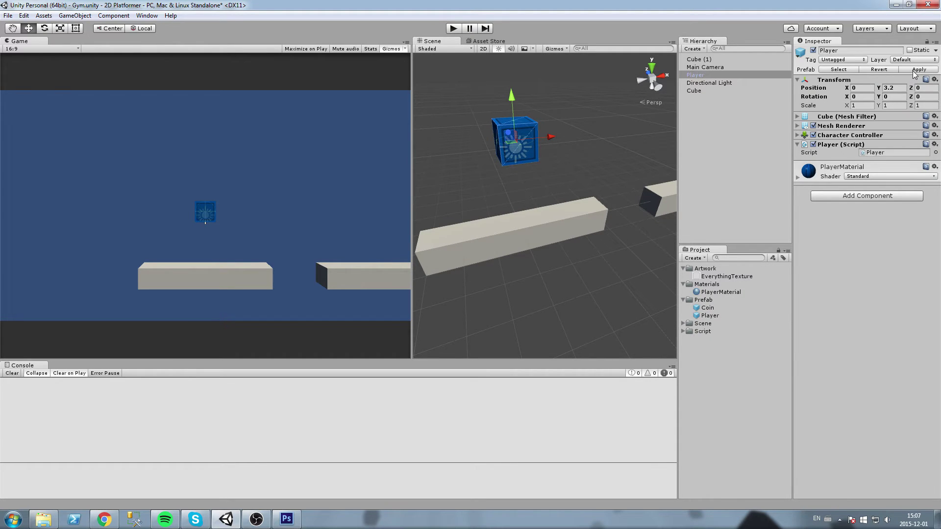
click(709, 310)
click(708, 315)
drag(850, 408, 859, 466)
click(707, 317)
Step: Select the platform cube directly beneath the player in the scene
click(616, 235)
scroll(592, 209, up, 1)
middle_drag(590, 210, 568, 210)
click(571, 206)
alt+drag(565, 211, 568, 257)
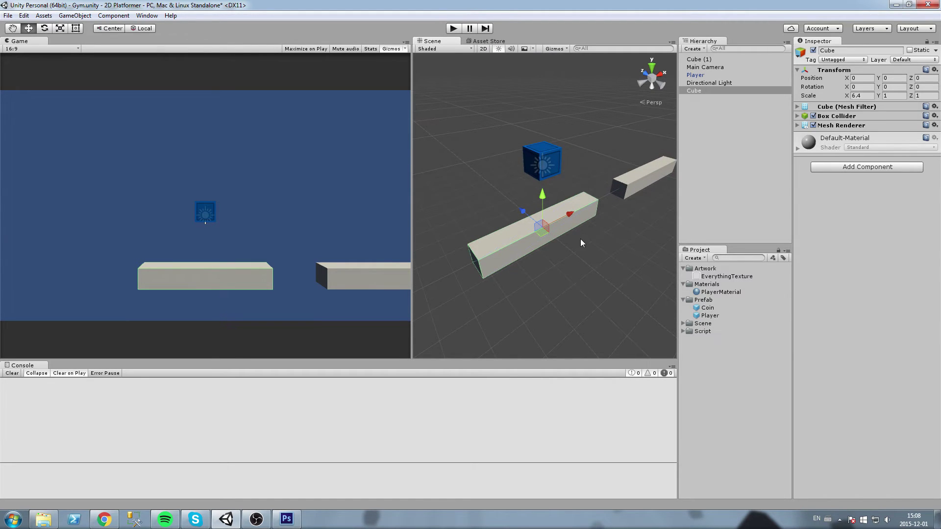
scroll(657, 163, down, 3)
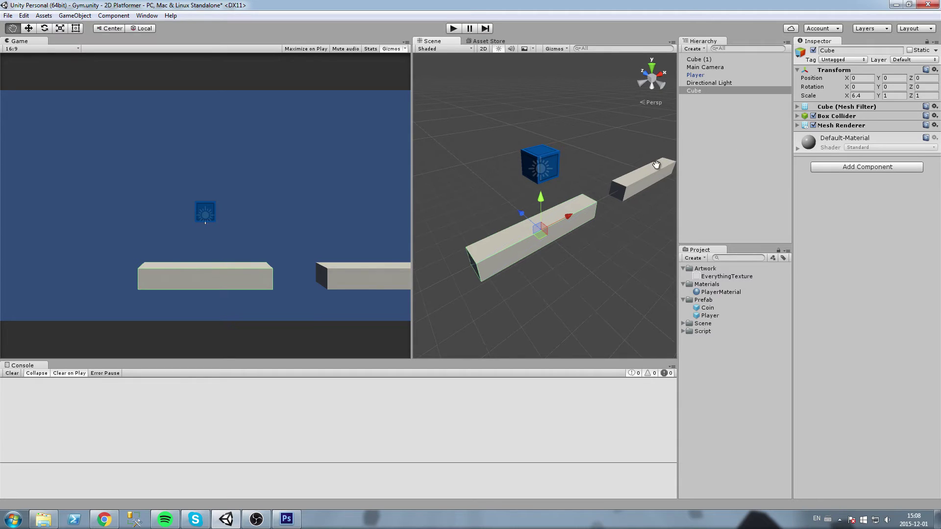
Step: Dock the Game view as a tab beside the Scene view and bring the enlarged Scene view to the front
drag(413, 135, 192, 135)
drag(20, 41, 226, 43)
click(30, 42)
scroll(332, 200, up, 4)
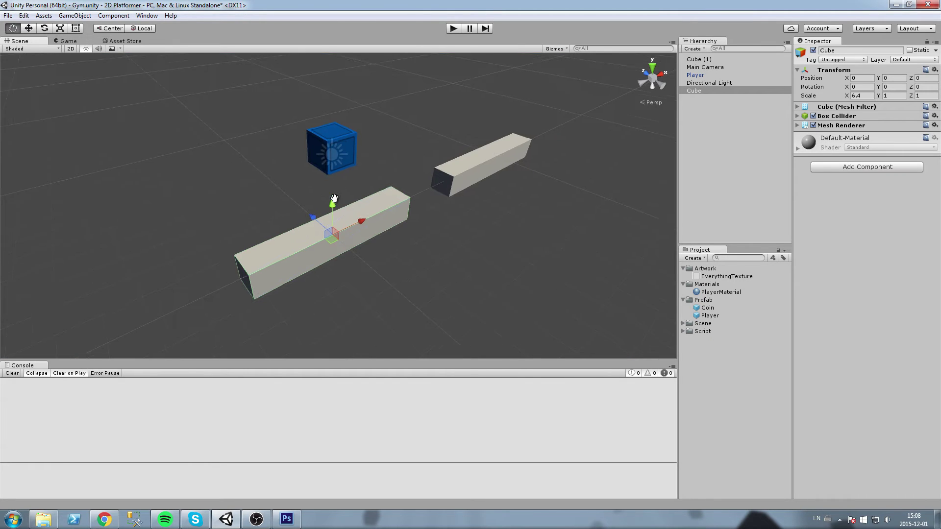
Step: Set the selected platform cube's scale to 5 on X, Y and Z
alt+drag(322, 157, 395, 172)
middle_drag(342, 139, 338, 206)
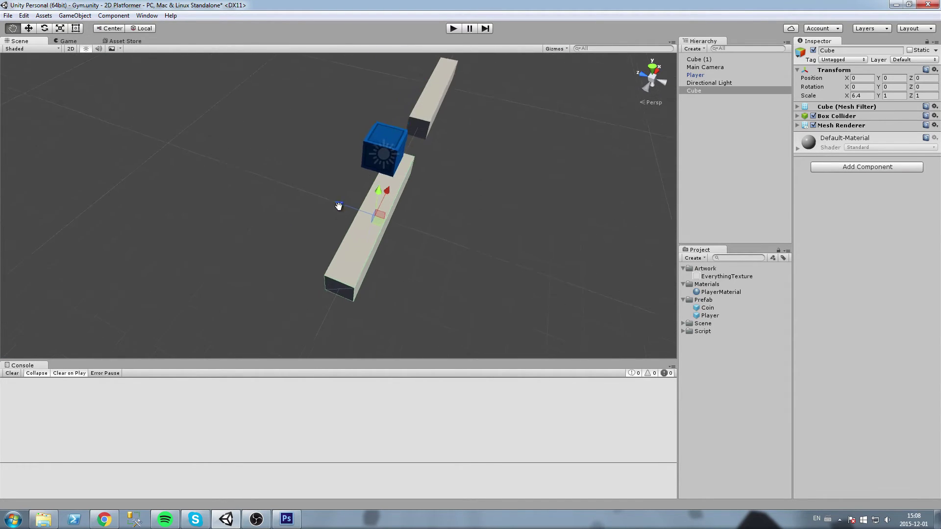
scroll(338, 206, down, 4)
drag(865, 96, 837, 99)
text(5)
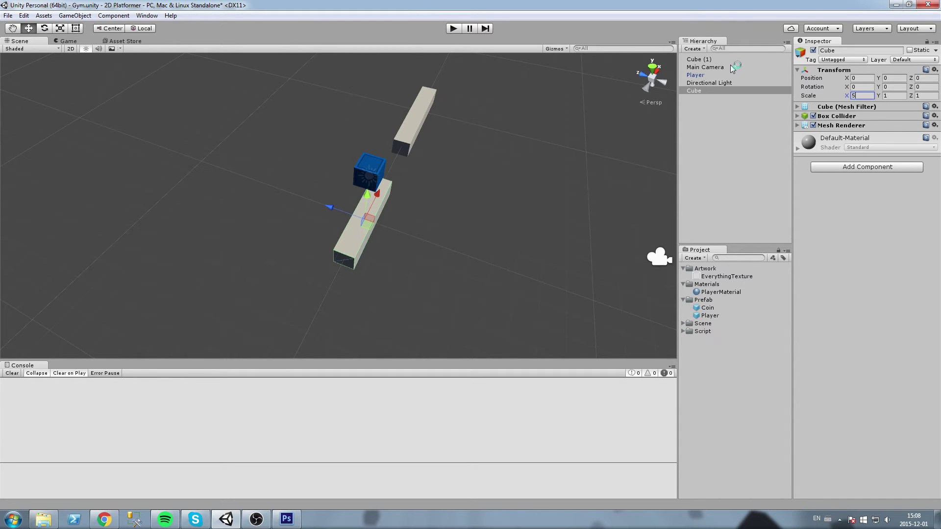
key(Tab)
text(5)
key(Tab)
text(5)
key(Return)
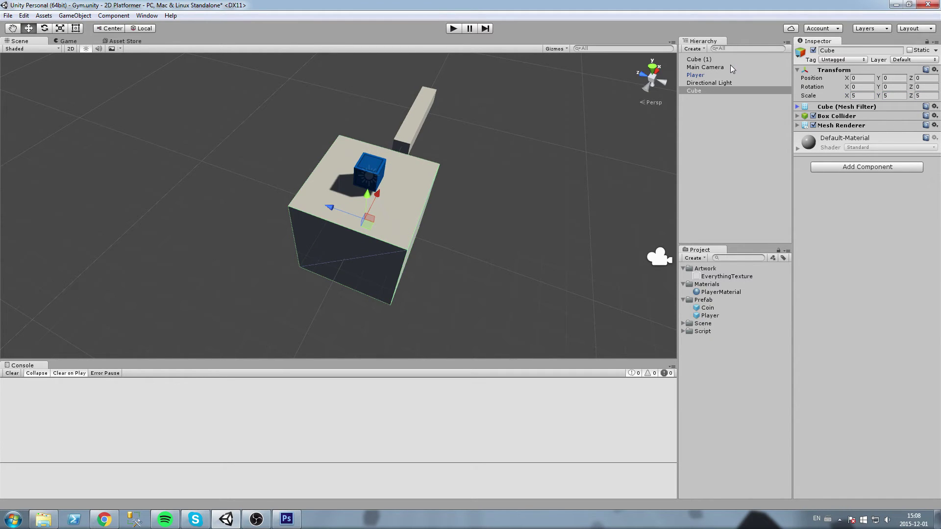
Step: Rename the enlarged cube beneath the player as Ground1
alt+drag(568, 167, 330, 163)
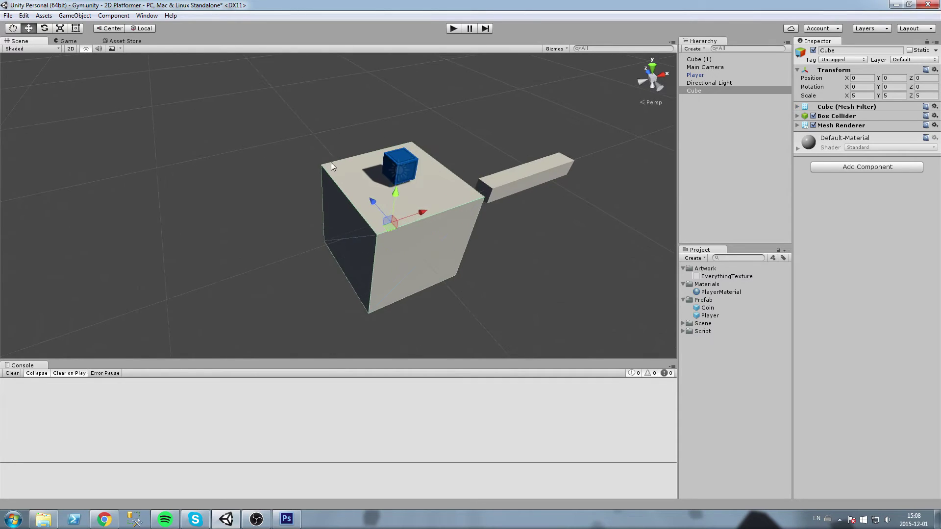
scroll(330, 163, up, 4)
middle_drag(635, 169, 518, 149)
alt+drag(547, 154, 515, 161)
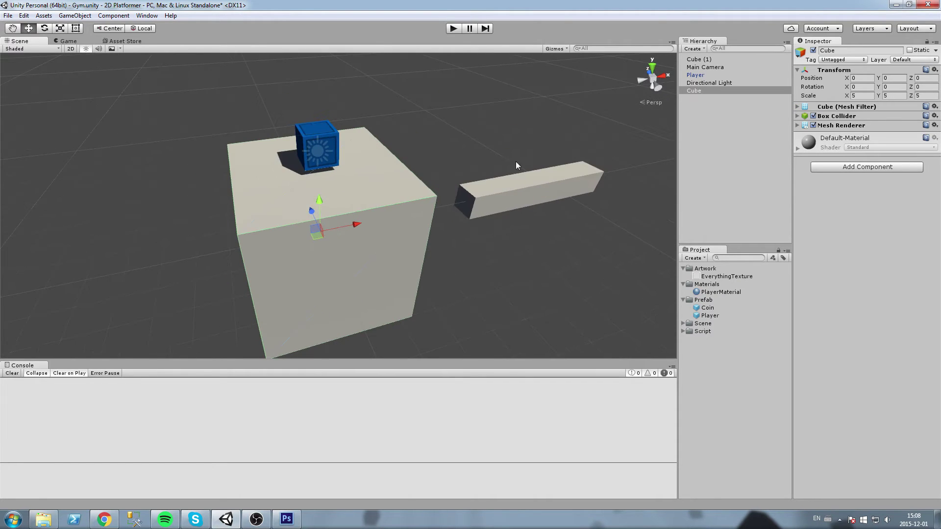
click(716, 89)
click(699, 90)
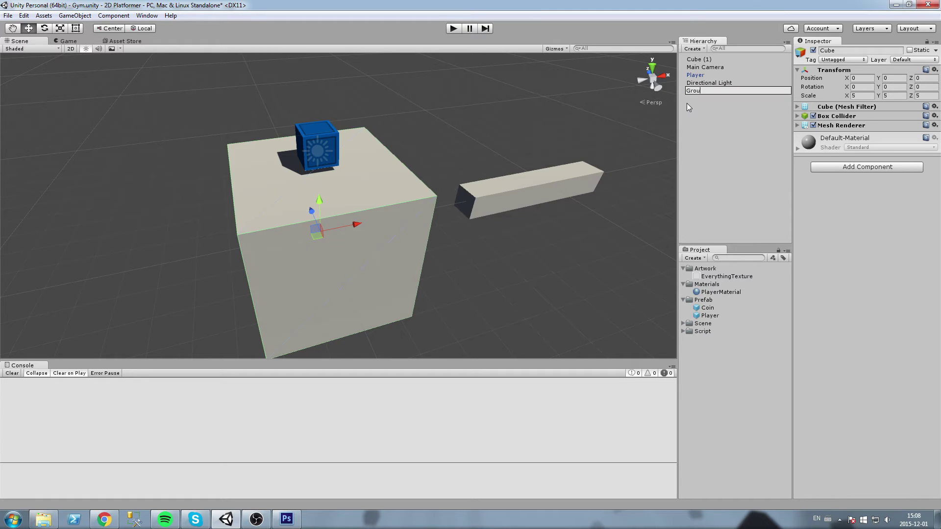
key(Return)
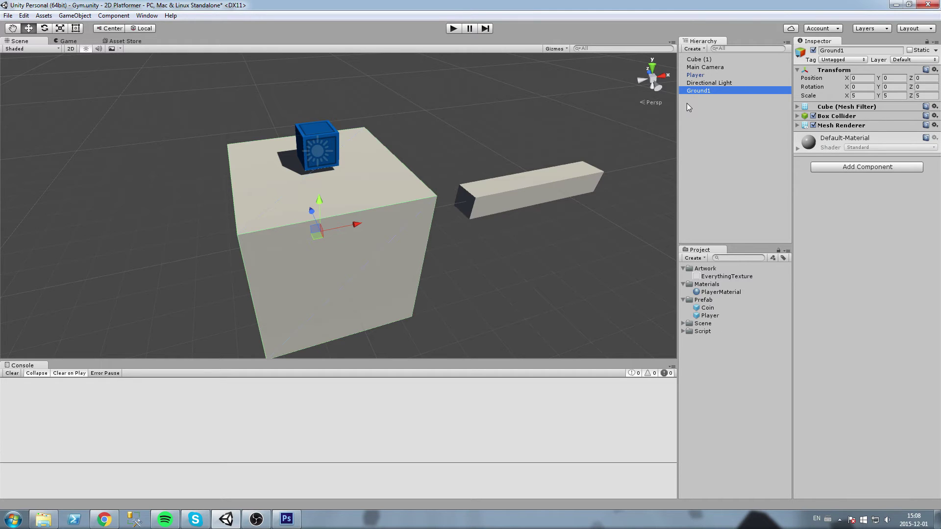
click(732, 113)
click(716, 90)
Step: Create a new material named Ground1Material in the Materials folder
alt+drag(586, 162, 534, 181)
middle_drag(534, 181, 676, 266)
middle_drag(578, 197, 474, 142)
click(714, 268)
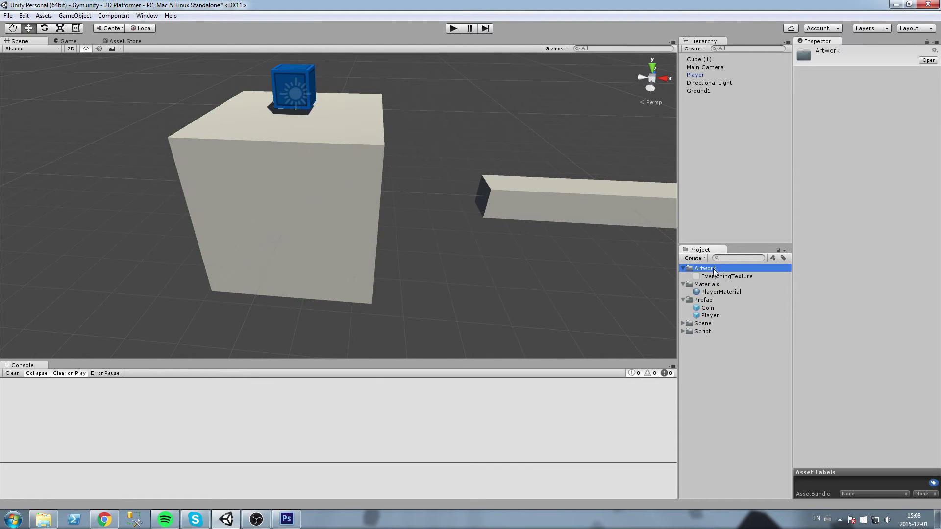
click(715, 285)
right_click(716, 285)
mouse_move(718, 288)
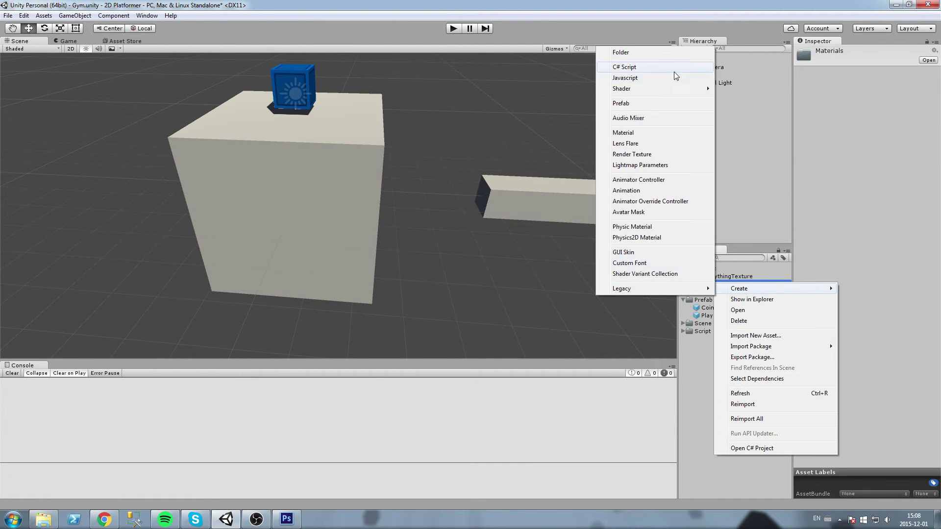
click(646, 133)
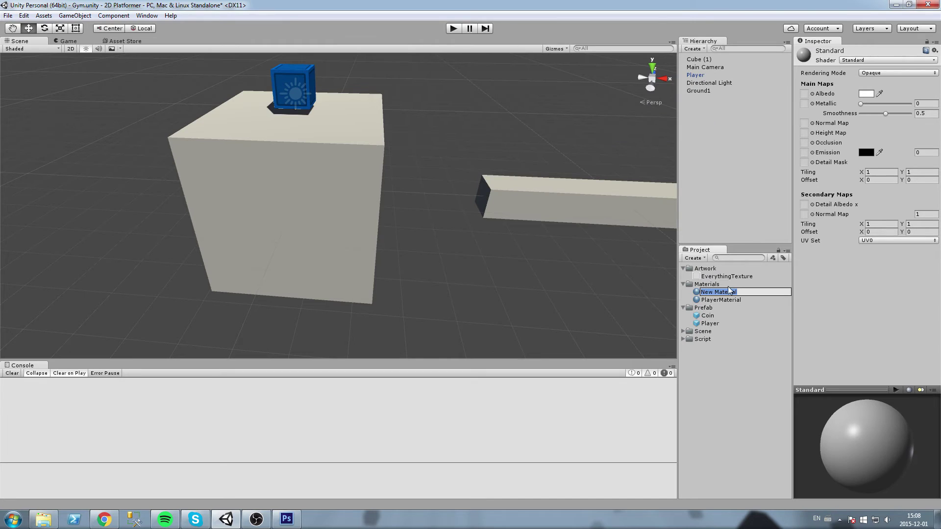
text(Ground1)
key(Return)
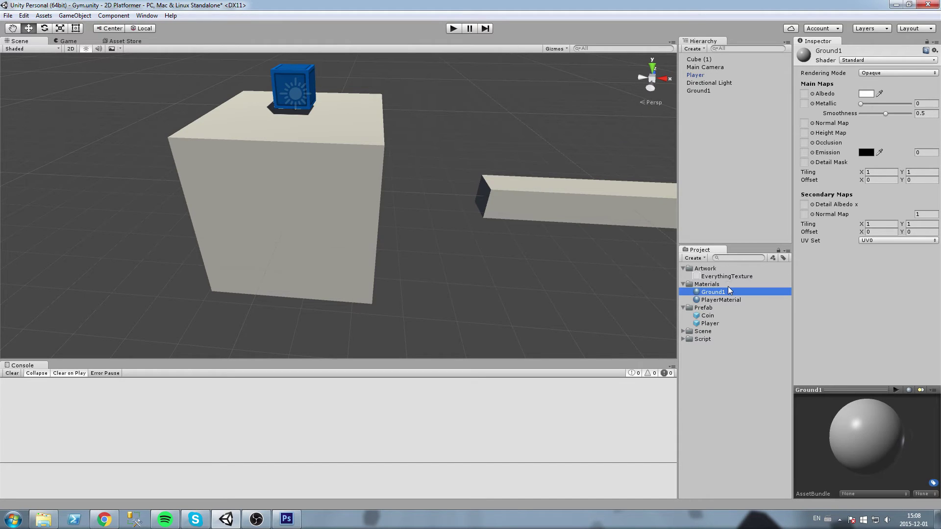
click(728, 292)
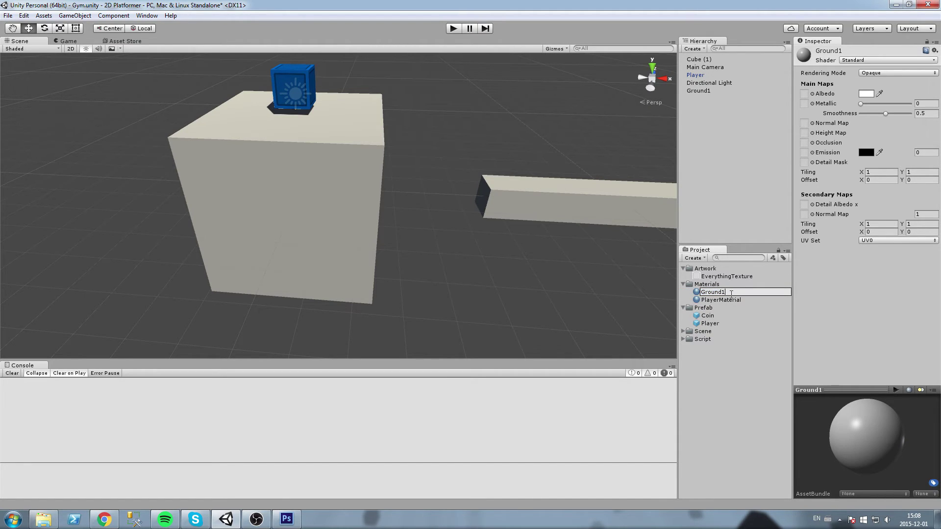
text(Material)
key(Return)
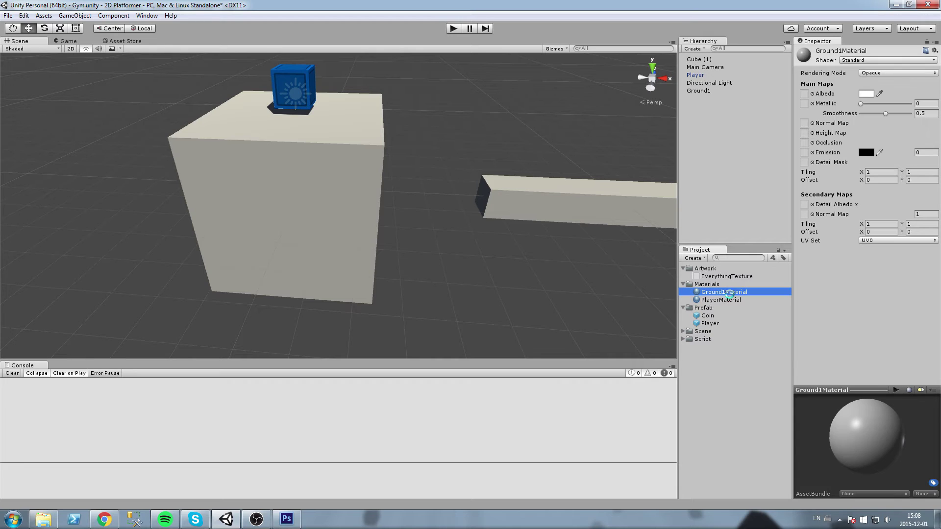
Step: Assign EverythingTexture as the albedo map of Ground1Material
middle_drag(475, 253, 606, 277)
middle_drag(465, 281, 376, 260)
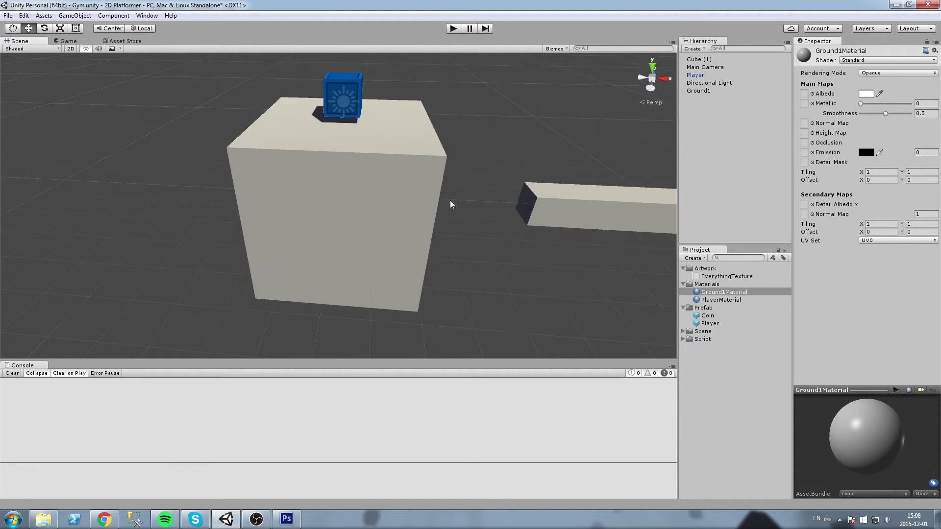
click(723, 301)
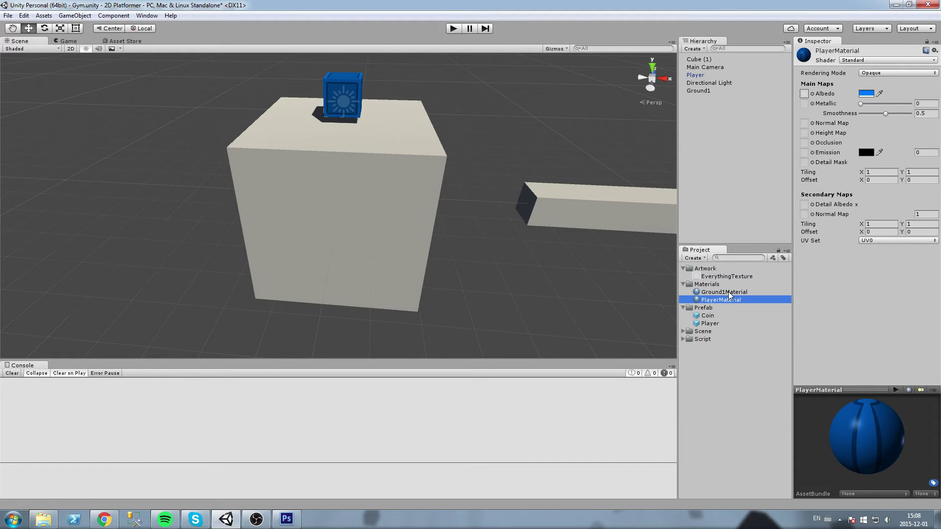
click(726, 292)
middle_drag(574, 176, 572, 182)
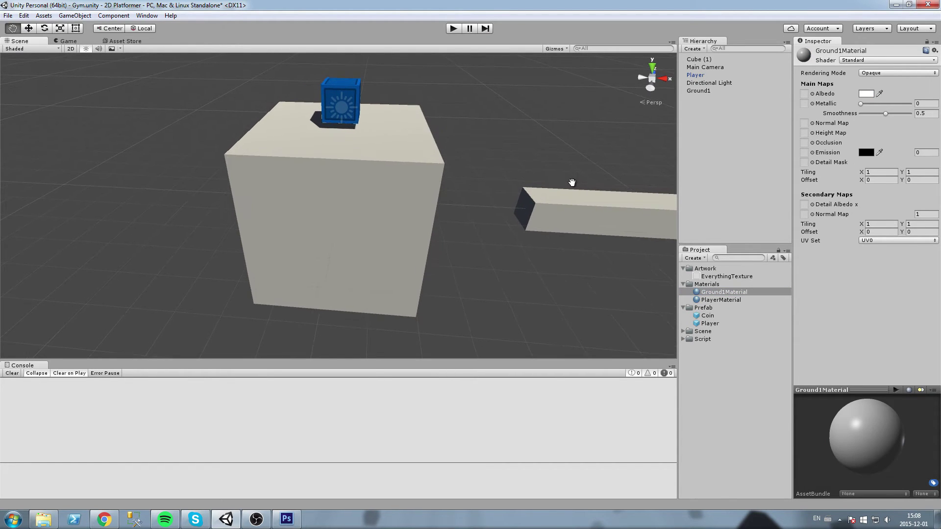
scroll(574, 187, up, 2)
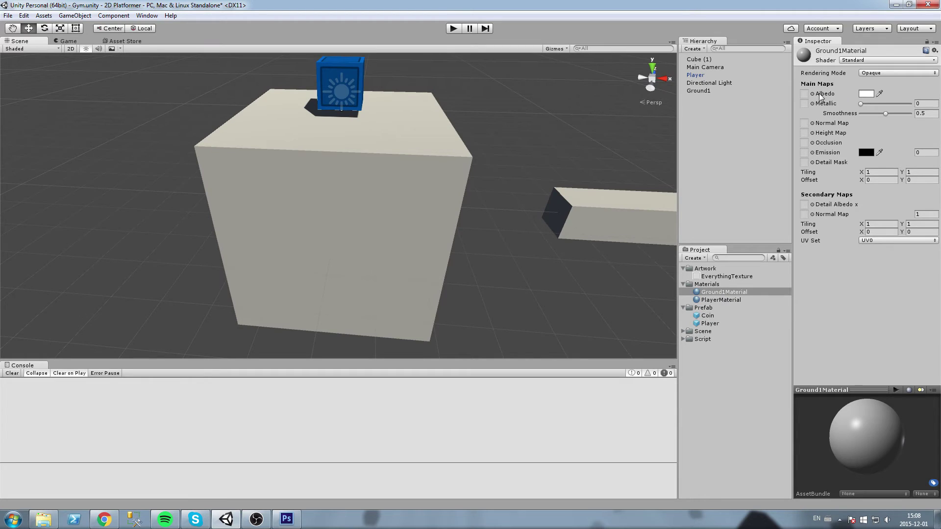
click(812, 94)
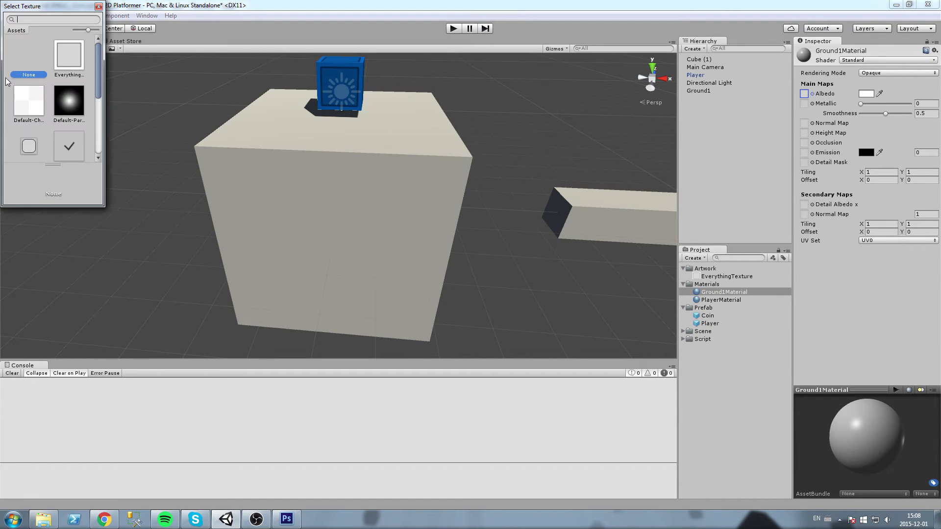
click(68, 56)
click(99, 7)
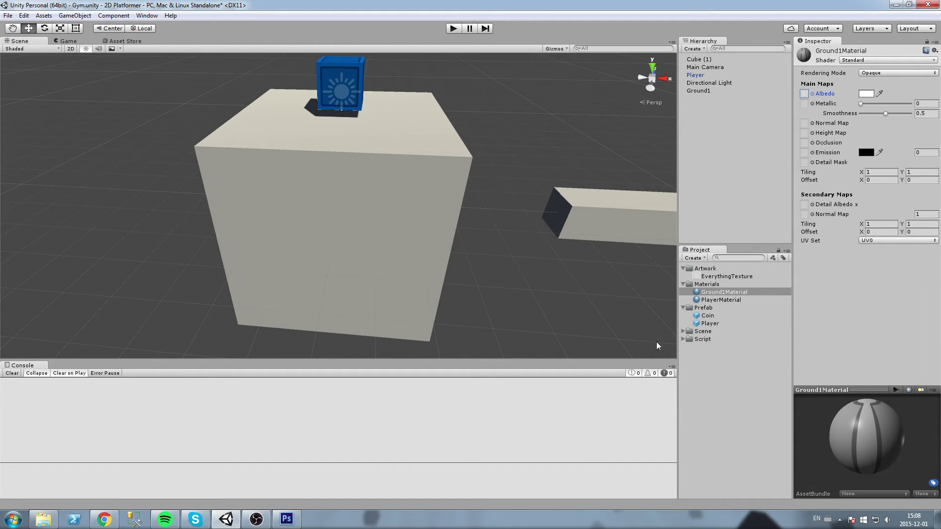
Step: Apply Ground1Material to the large ground cube beneath the player
drag(716, 292, 421, 157)
right_drag(422, 156, 282, 160)
middle_drag(281, 161, 403, 120)
scroll(410, 171, down, 5)
right_drag(410, 171, 409, 177)
middle_drag(577, 189, 507, 169)
scroll(513, 131, up, 1)
Step: Inspect the textured ground block and the plain long cube beside it
click(513, 129)
scroll(490, 123, up, 1)
middle_drag(406, 100, 415, 129)
click(298, 242)
click(469, 165)
click(507, 196)
scroll(538, 192, down, 3)
alt+drag(537, 196, 475, 210)
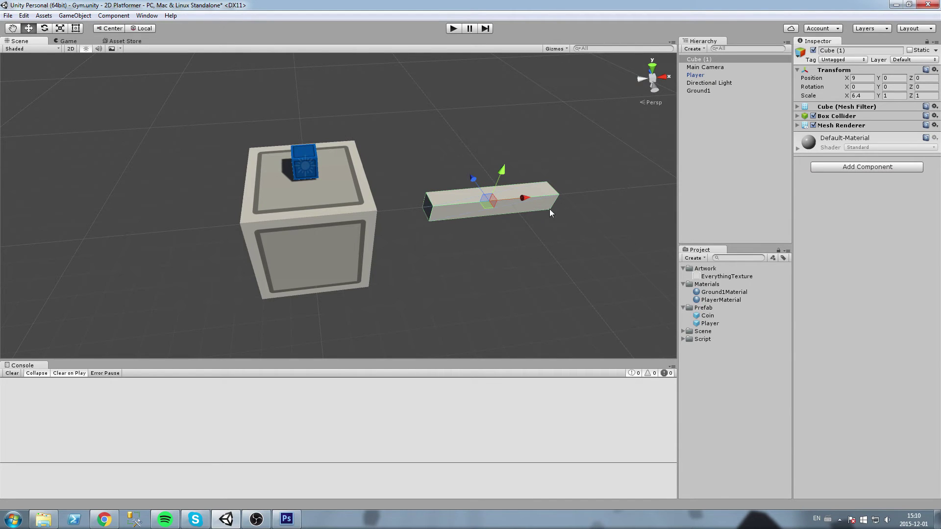
click(598, 252)
scroll(600, 251, up, 2)
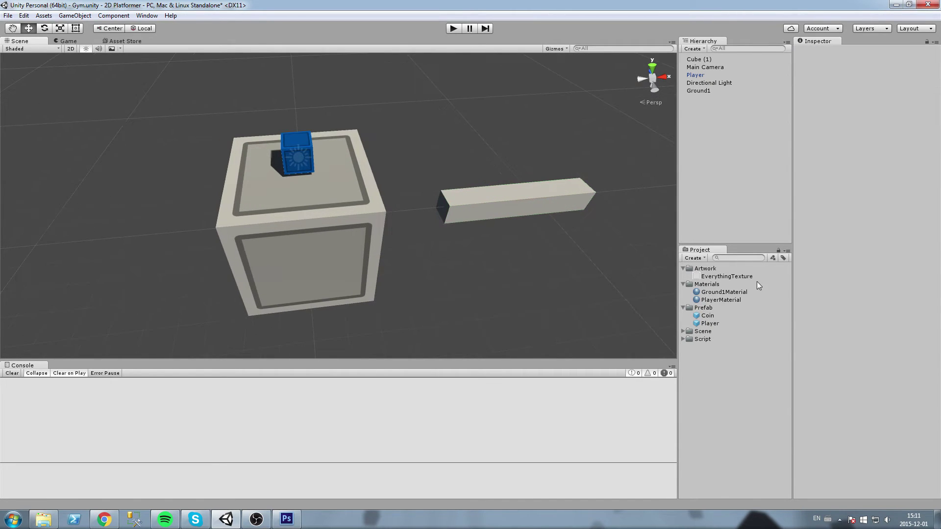
Step: Create a second material named Ground2Material in the Materials folder
right_click(710, 285)
mouse_move(737, 294)
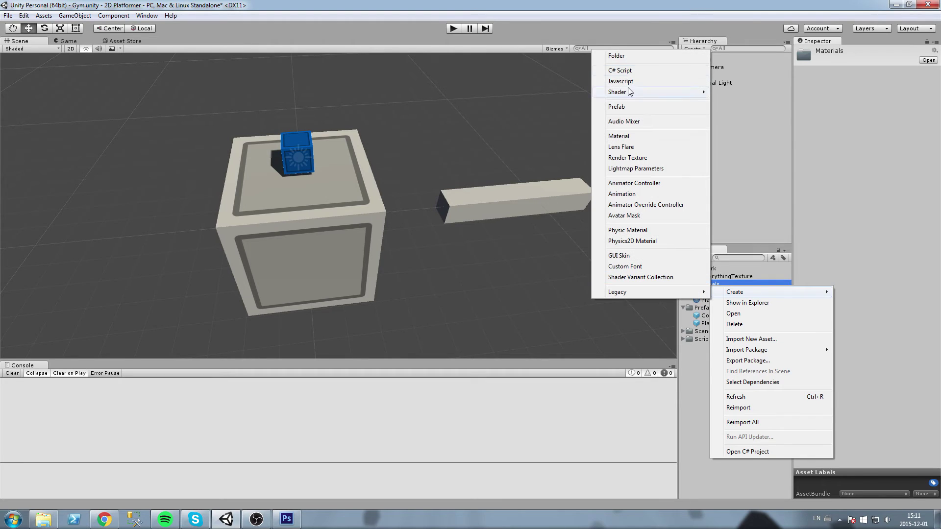
click(634, 136)
text(Ground2M)
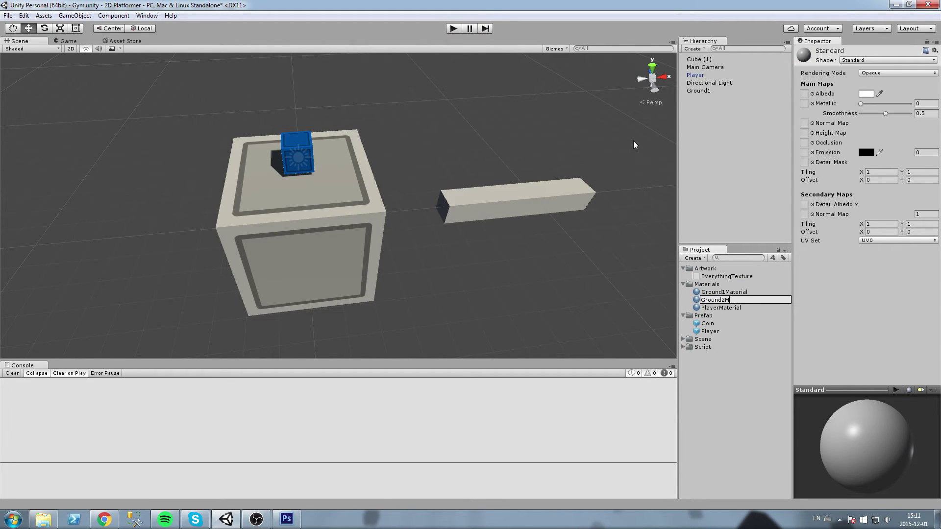
text(aterial)
key(Return)
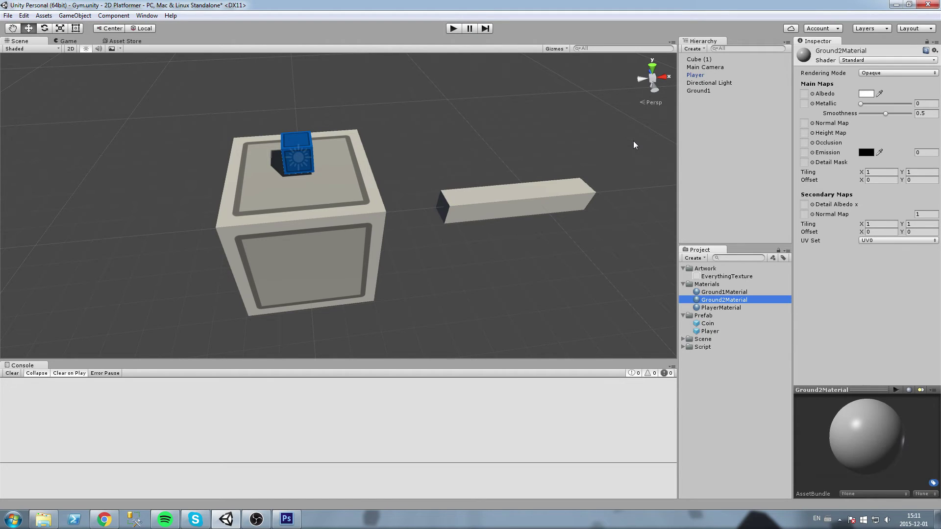
click(755, 338)
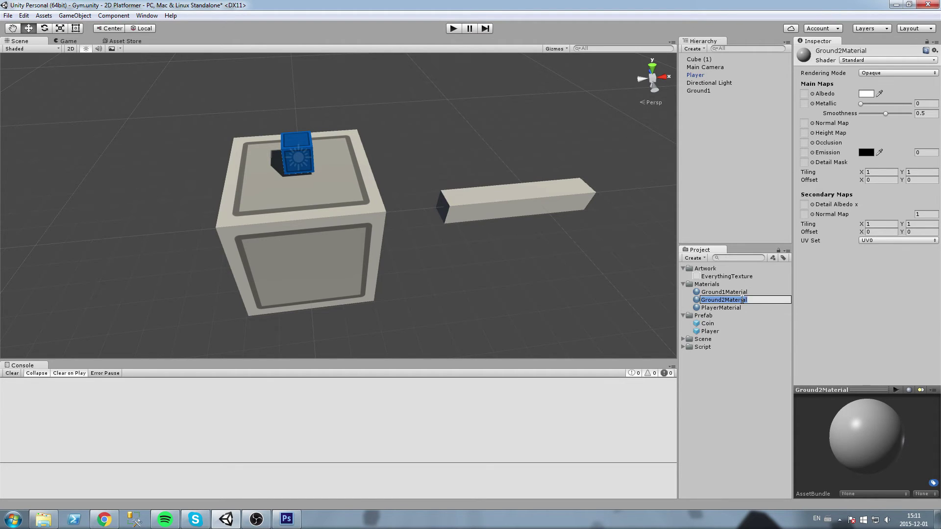
Step: Apply Ground2Material to the long cube and set the material's albedo map to EverythingTexture
middle_click(512, 199)
middle_drag(586, 217, 513, 222)
click(718, 299)
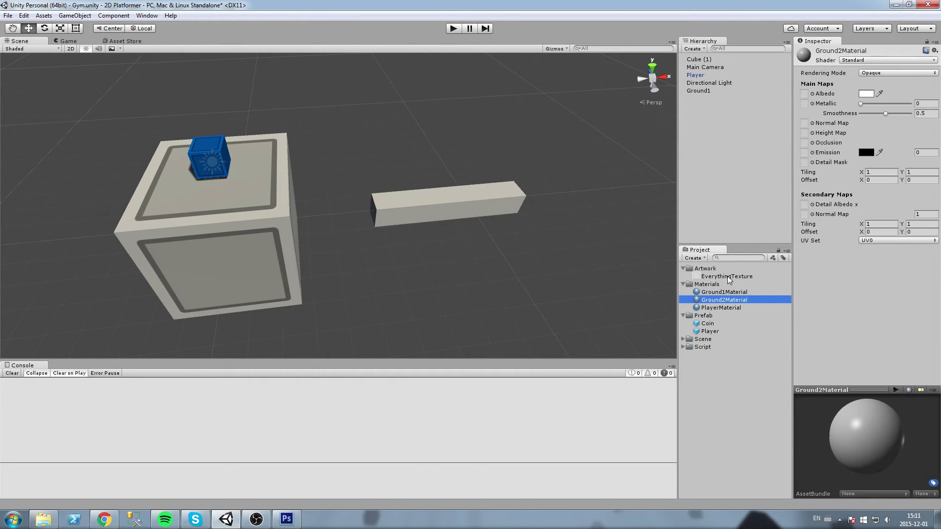
click(812, 94)
click(74, 58)
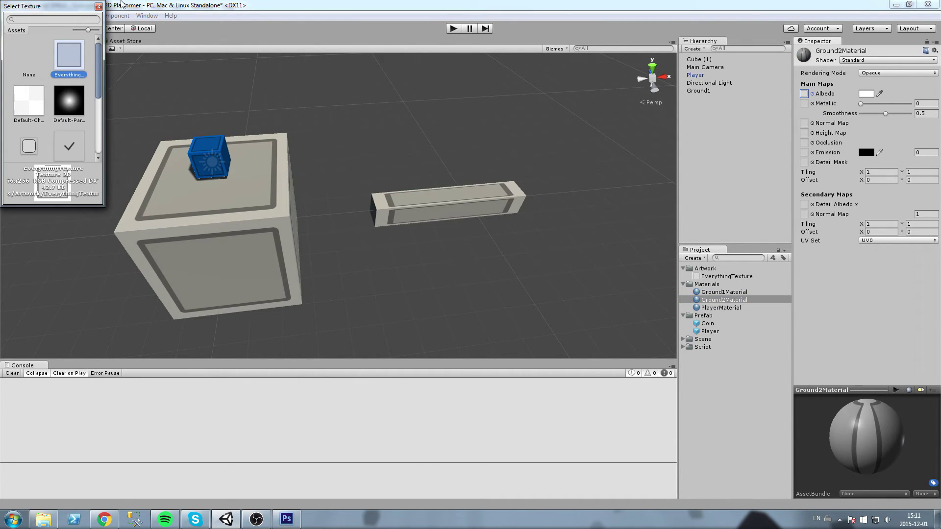
click(98, 6)
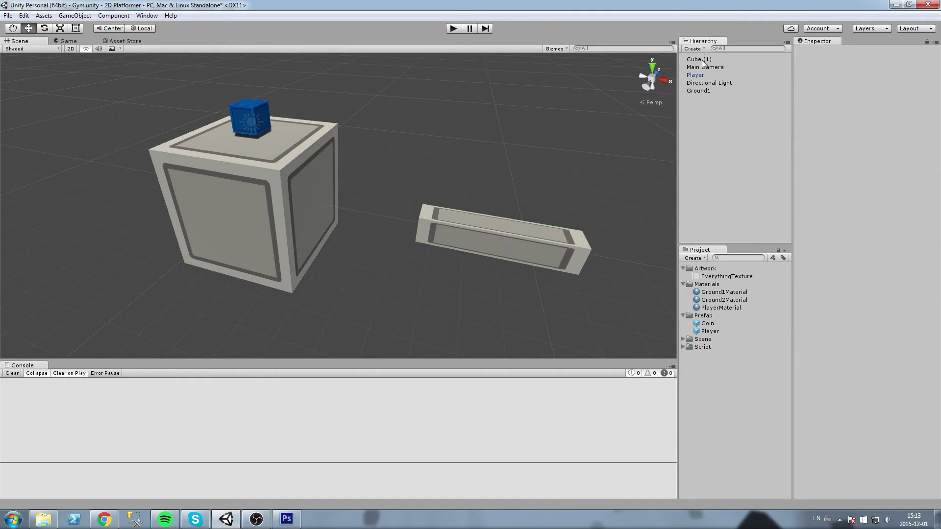
Step: Rename the long cube, Cube (1), as Ground2
click(703, 59)
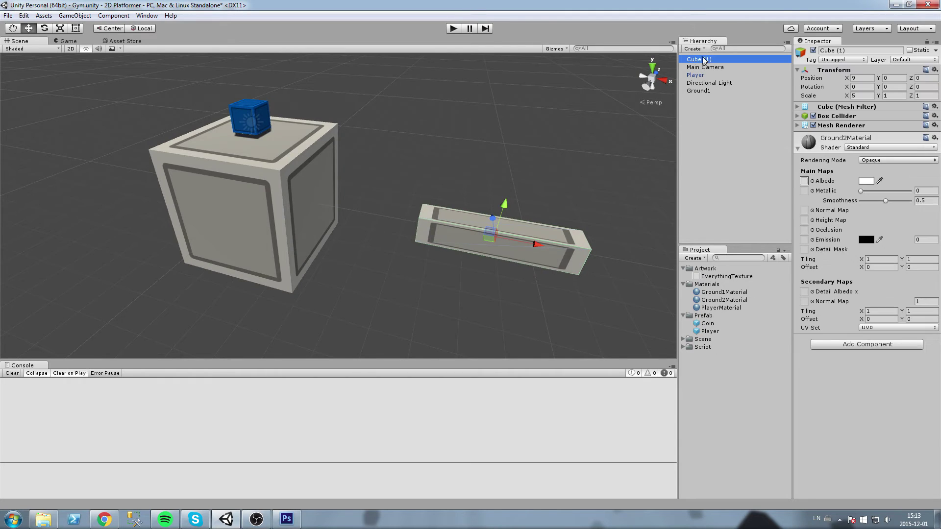
click(708, 60)
text(nd)
key(Return)
Step: Reset Ground2's X position to 0 and slide it with snapping along X to 7, beside the Ground1 block
right_drag(517, 120, 476, 160)
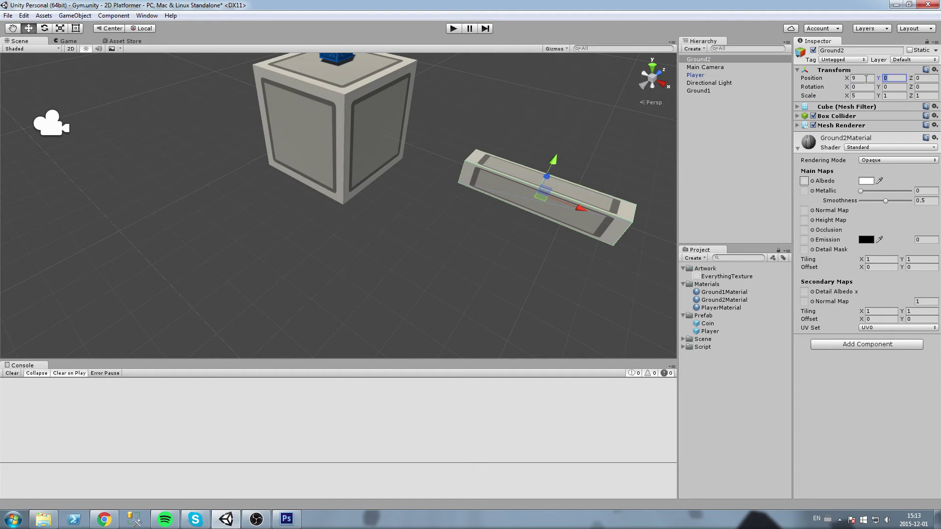
text(0)
middle_drag(422, 128, 385, 203)
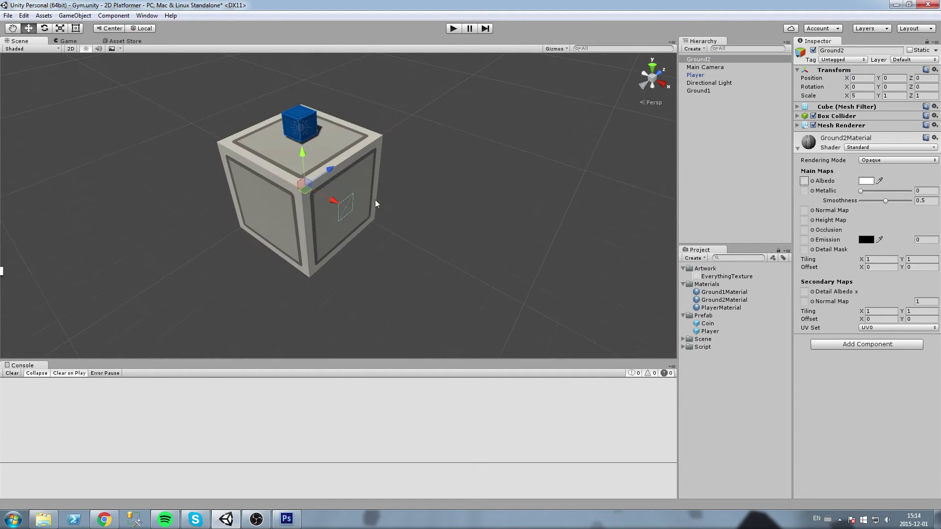
ctrl+drag(331, 202, 434, 254)
Step: Set Ground2's Y scale to 5
alt+drag(528, 220, 516, 184)
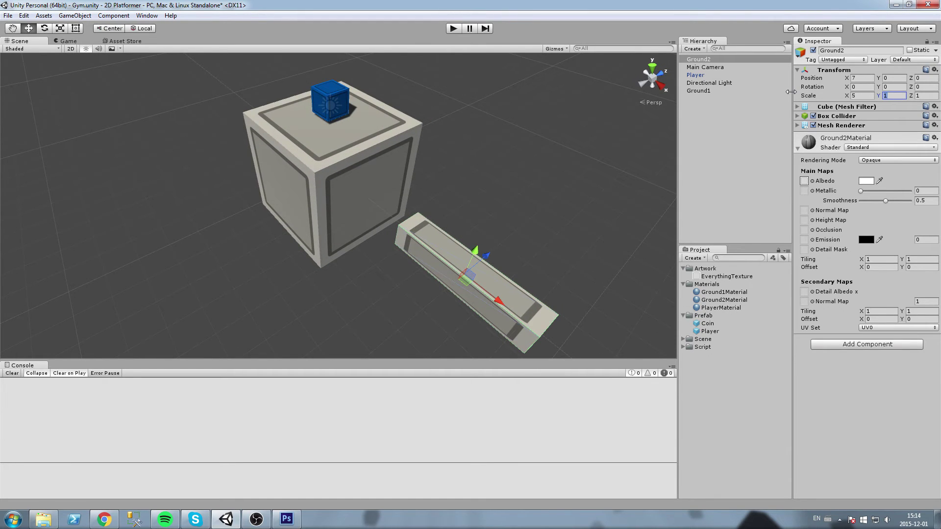
text(2)
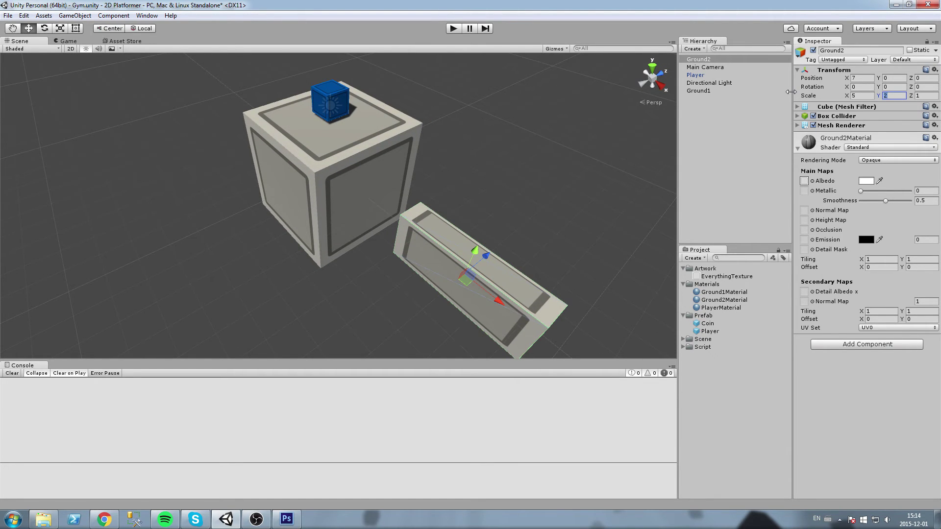
text(855)
click(551, 169)
Step: Examine the proportions and textures of the Ground1 and Ground2 blocks from several angles
alt+drag(551, 169, 484, 177)
alt+drag(439, 99, 474, 166)
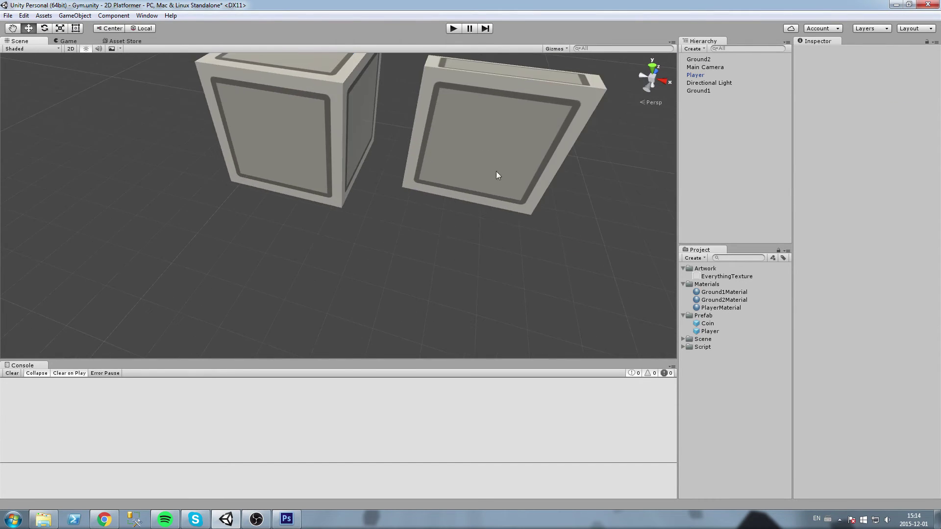
middle_drag(474, 166, 542, 269)
click(541, 267)
alt+drag(343, 83, 375, 147)
middle_drag(375, 147, 373, 224)
middle_drag(422, 172, 497, 270)
alt+drag(497, 270, 588, 169)
middle_drag(432, 204, 452, 255)
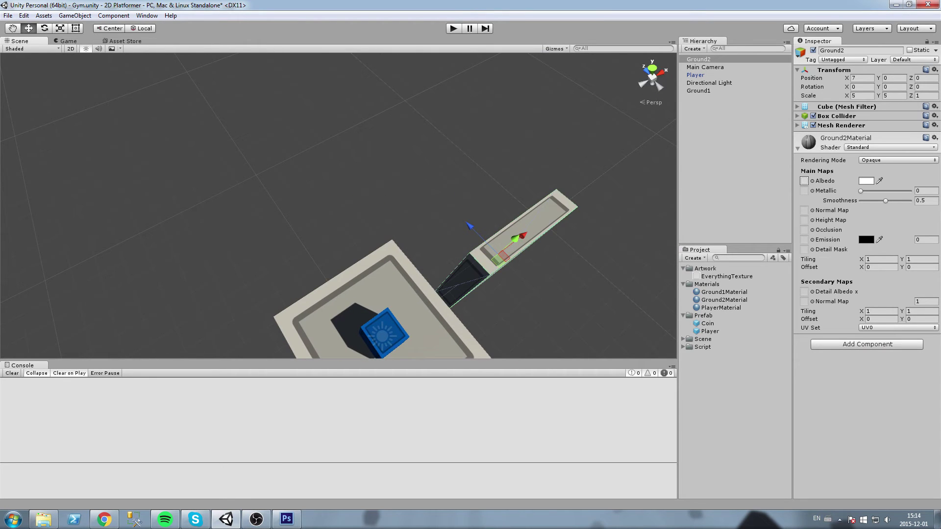
alt+drag(427, 192, 307, 153)
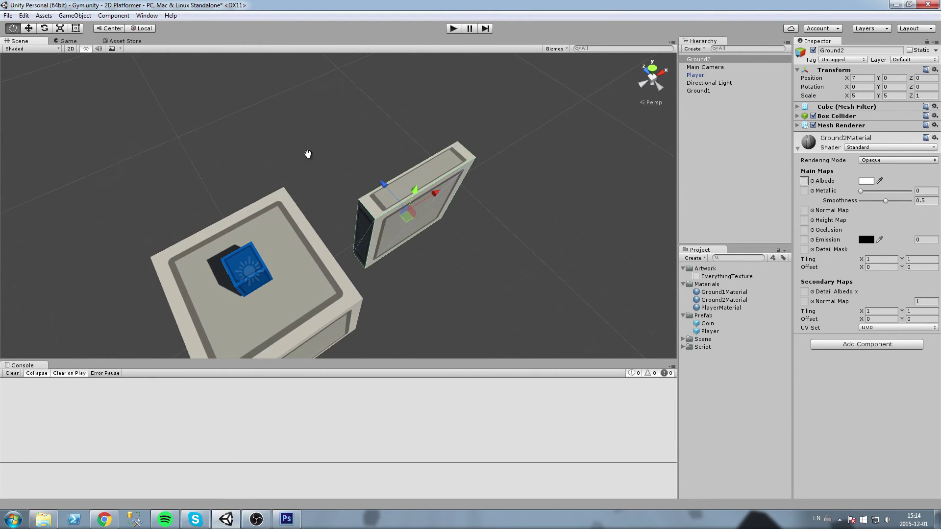
alt+drag(338, 225, 353, 149)
middle_drag(463, 243, 382, 86)
Step: Playtest the scene by moving and jumping the player between the two ground blocks, and stop the game
key(ctrl+p)
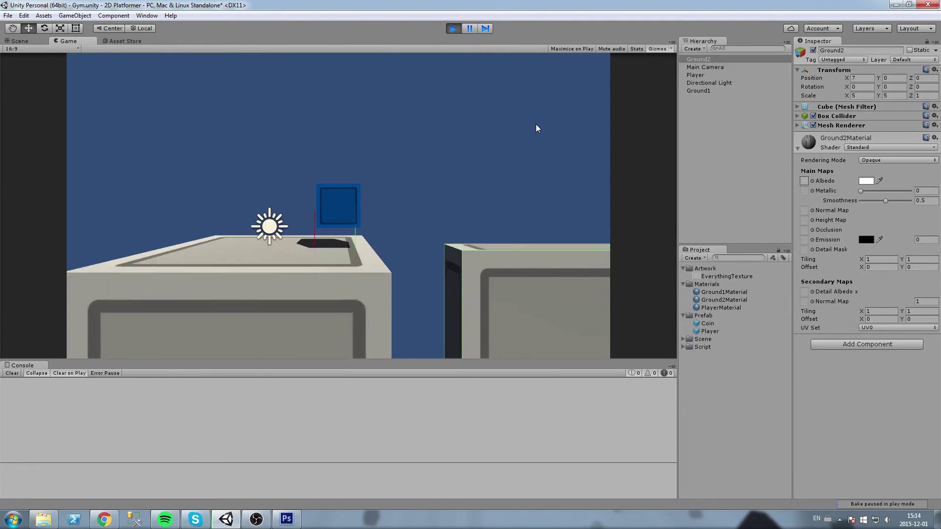
key(a)
key(space)
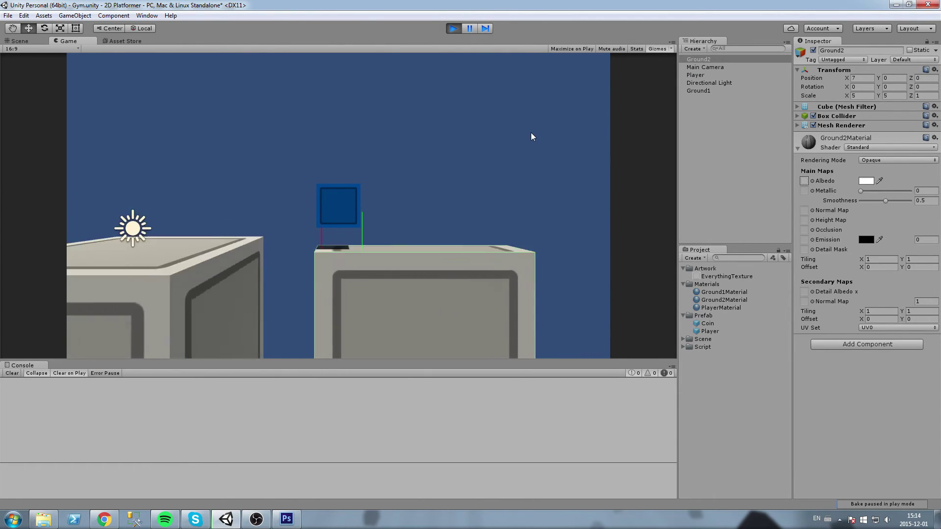
key(d)
key(space)
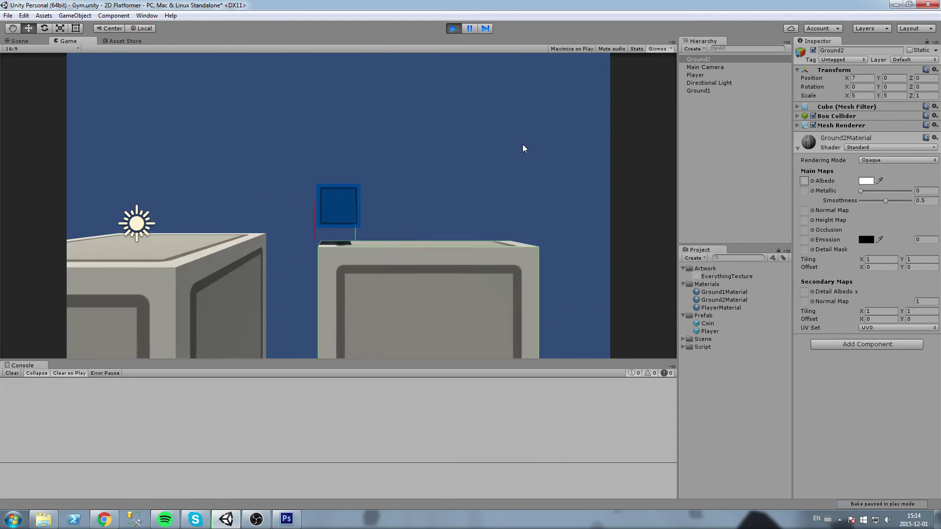
key(Left)
key(space)
key(ctrl+p)
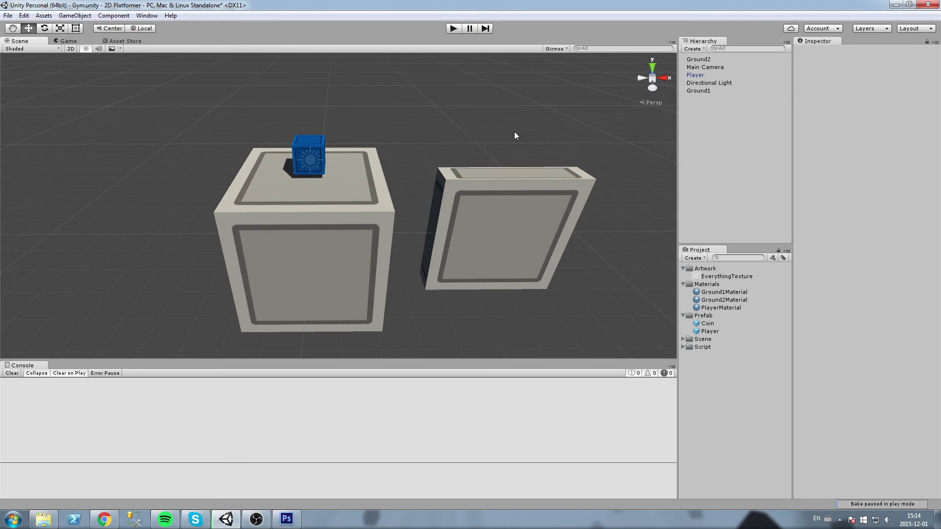
click(354, 193)
shift+click(524, 195)
drag(711, 90, 707, 124)
click(707, 115)
click(707, 126)
Step: Create a new folder named GroundBlock inside the Prefab folder
click(705, 317)
right_click(704, 318)
mouse_move(715, 319)
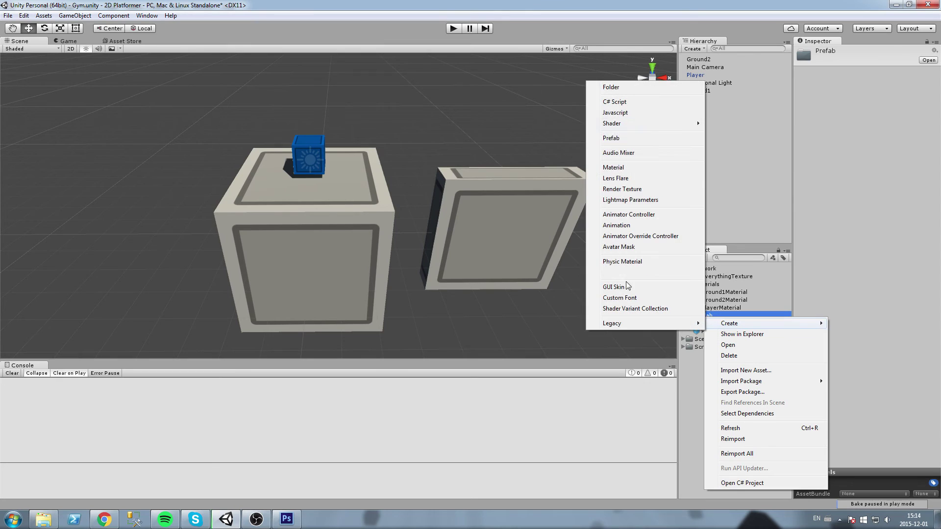
click(605, 87)
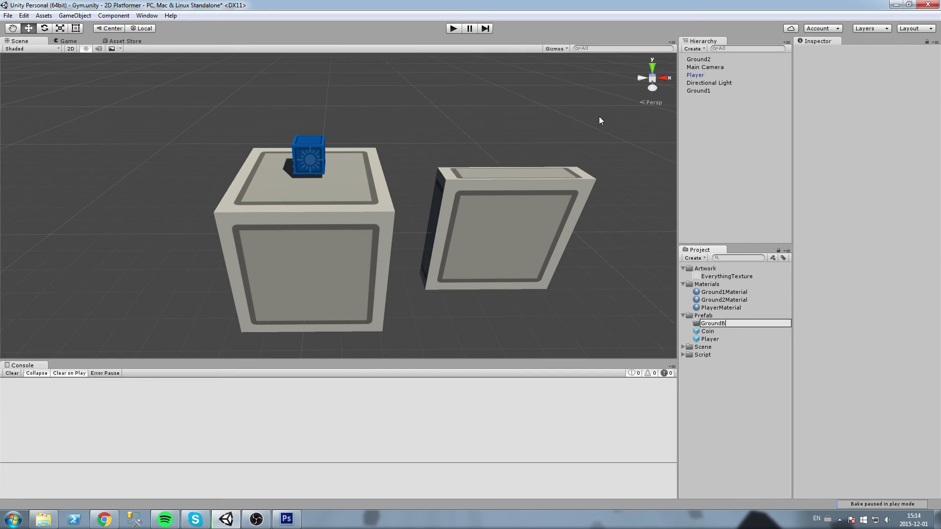
key(Return)
Step: Save the scene's Ground1 and Ground2 blocks as prefabs in the GroundBlock folder and expand it to check them
drag(706, 90, 716, 326)
drag(709, 60, 717, 325)
click(690, 324)
click(690, 324)
click(709, 330)
click(714, 341)
click(720, 331)
Step: Check the two ground blocks' materials and delete Ground2Material from the Materials folder
middle_drag(527, 239, 519, 197)
scroll(519, 197, up, 3)
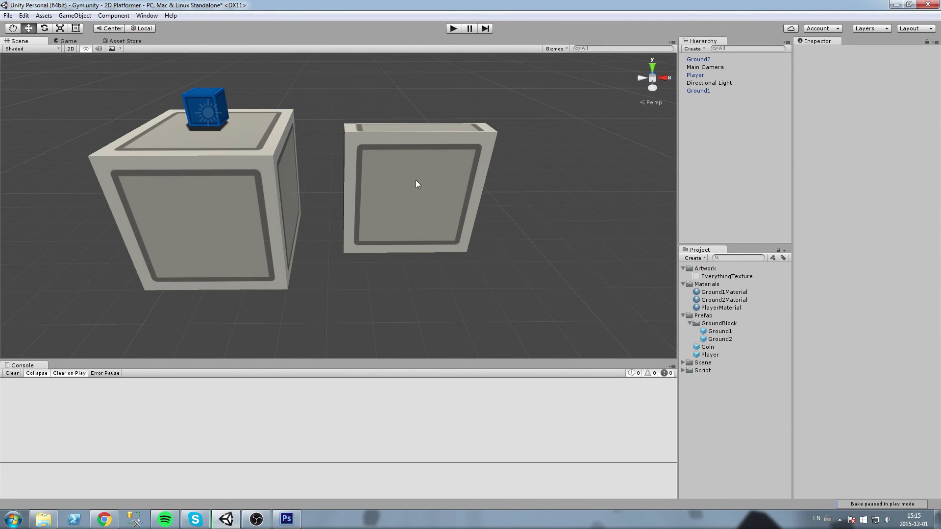
click(416, 184)
click(224, 153)
click(393, 143)
right_drag(460, 159, 436, 201)
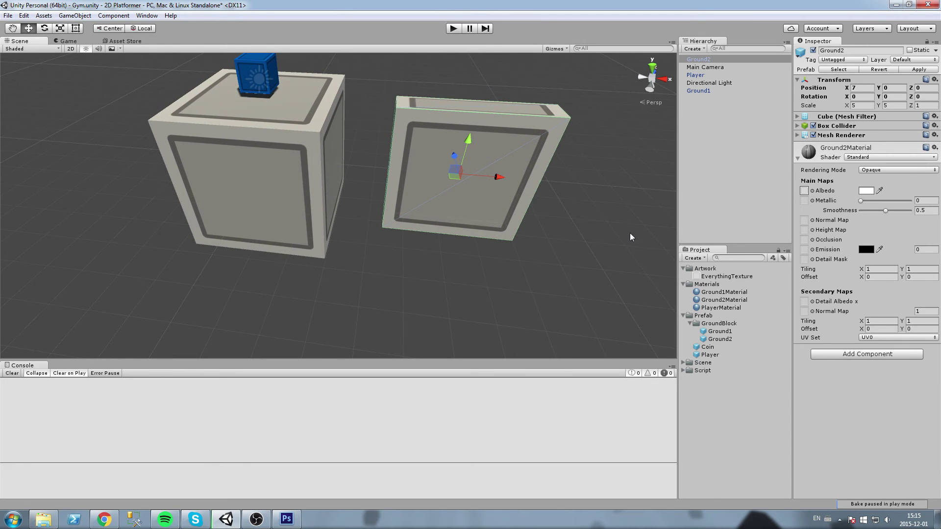
click(736, 300)
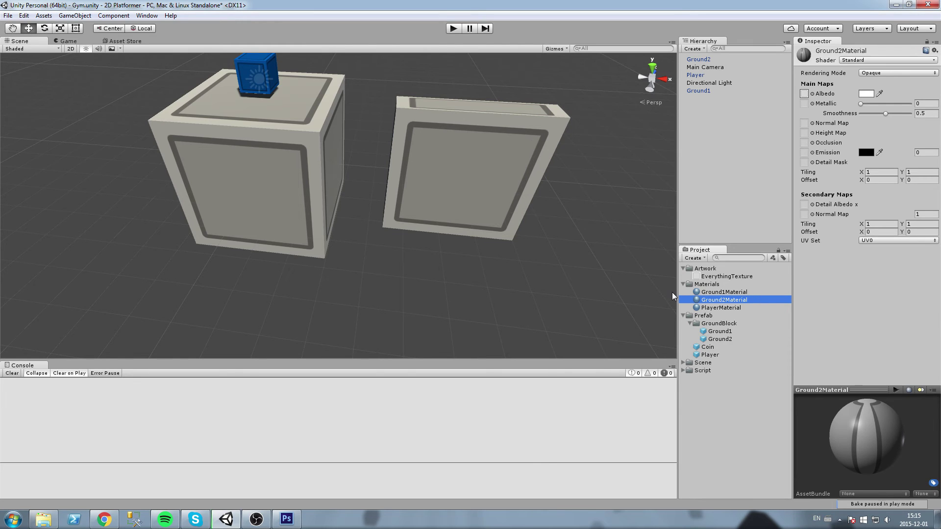
key(Delete)
key(Return)
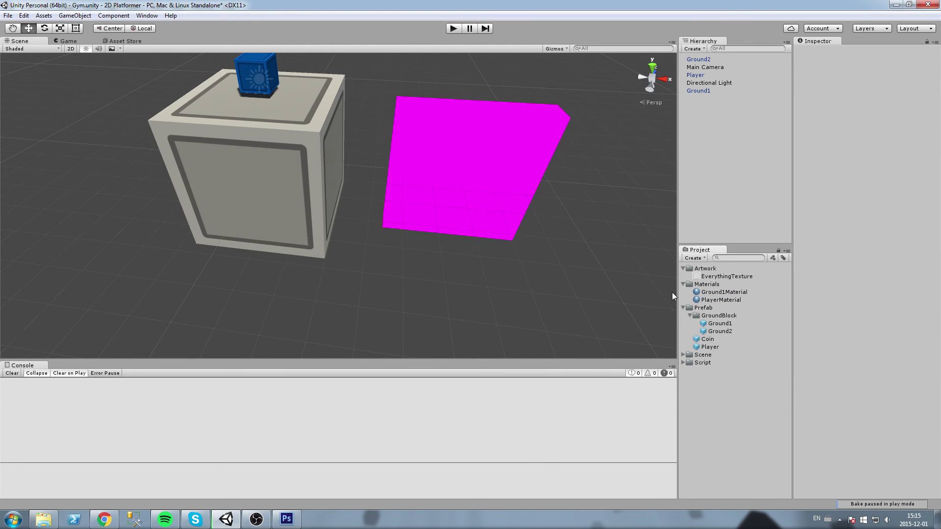
Step: Apply Ground1Material to the Ground2 block in the scene
click(492, 158)
key(f)
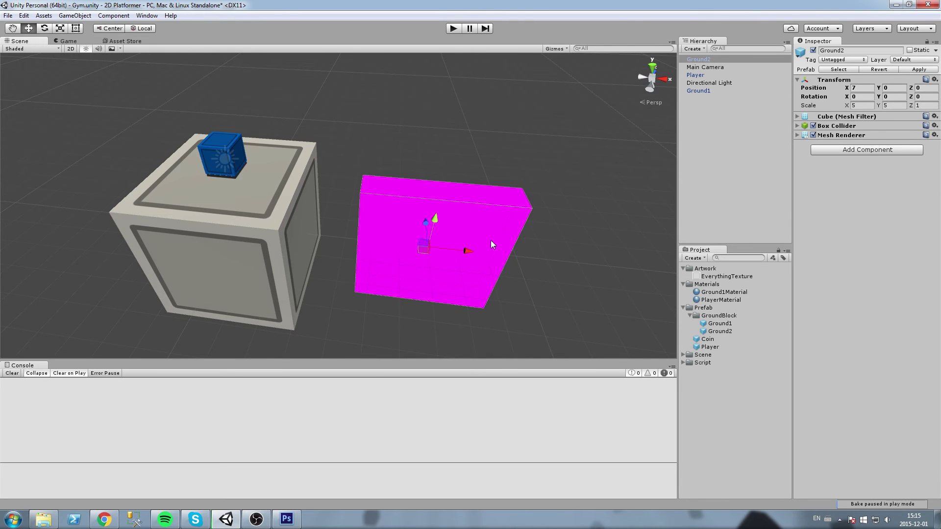
middle_drag(490, 241, 499, 229)
scroll(499, 229, up, 2)
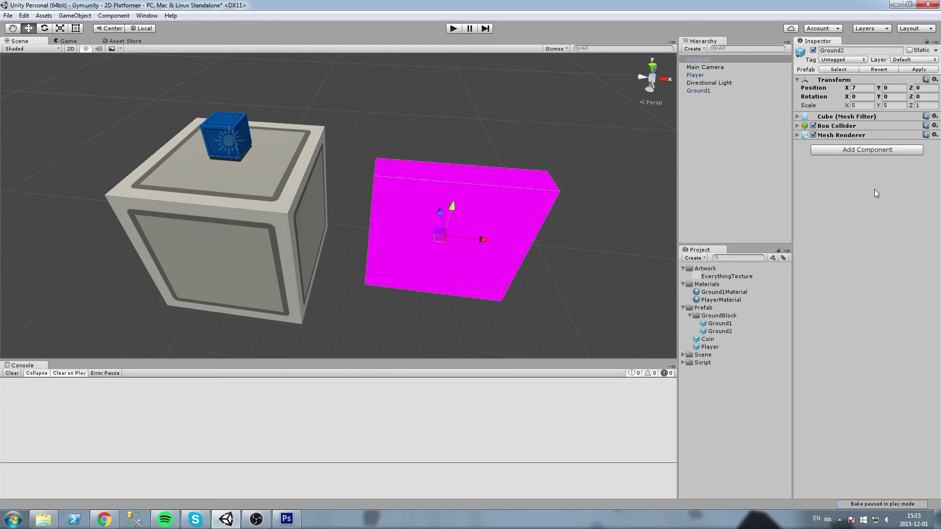
middle_drag(489, 215, 433, 247)
middle_drag(321, 166, 384, 129)
alt+drag(603, 196, 544, 160)
middle_drag(544, 159, 498, 131)
alt+drag(498, 131, 462, 133)
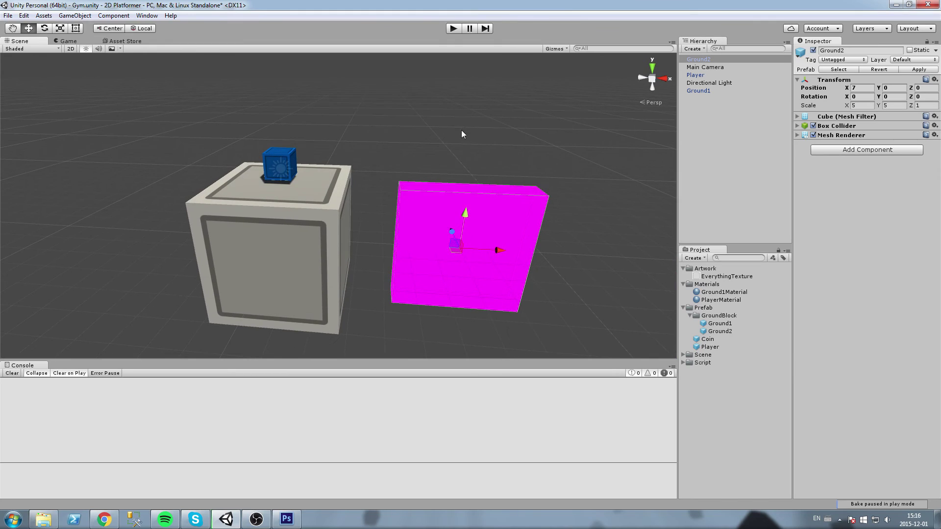
drag(724, 292, 504, 233)
Step: Rename Ground1Material as GroundMaterial
click(718, 291)
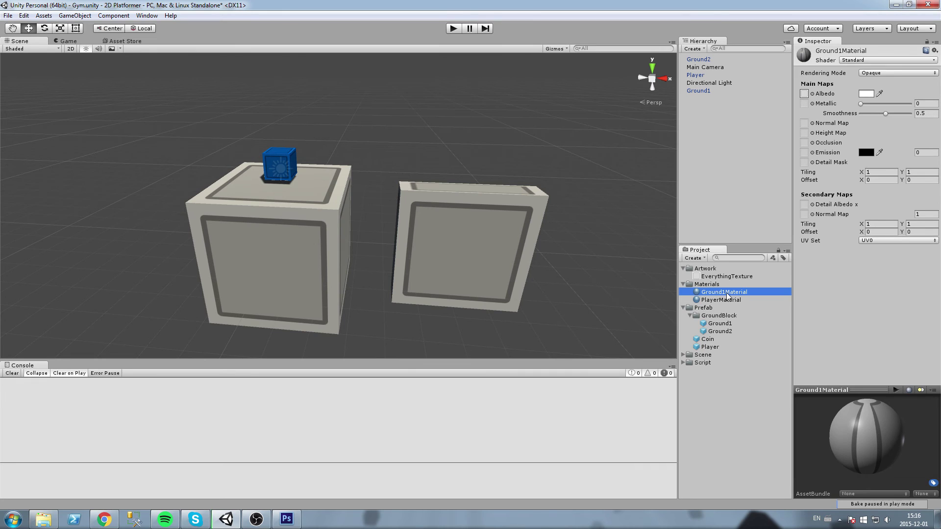
click(725, 292)
key(Return)
scroll(458, 210, up, 3)
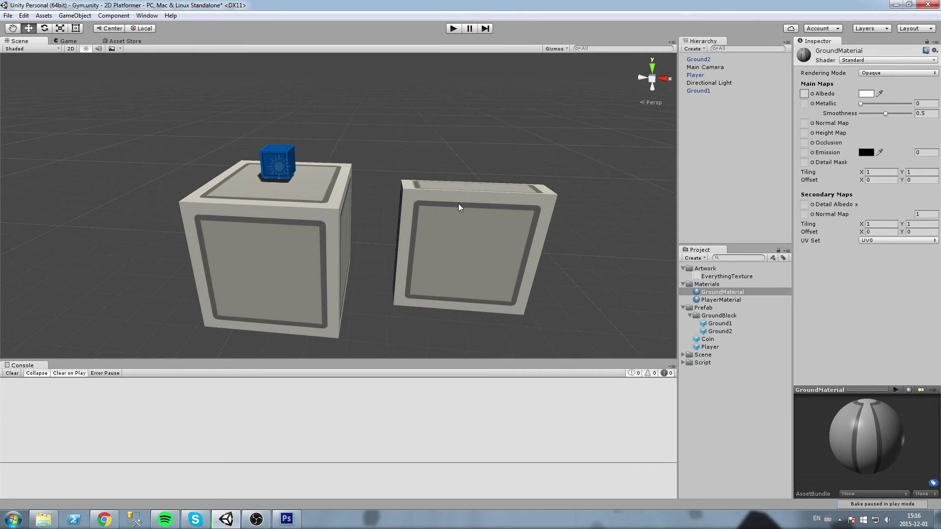
Step: Try the player cube's blue as GroundMaterial's albedo colour by sampling it from the scene
click(866, 94)
mouse_move(81, 69)
mouse_down()
mouse_move(60, 80)
mouse_move(87, 49)
mouse_move(39, 95)
mouse_move(43, 33)
mouse_move(6, 34)
mouse_up()
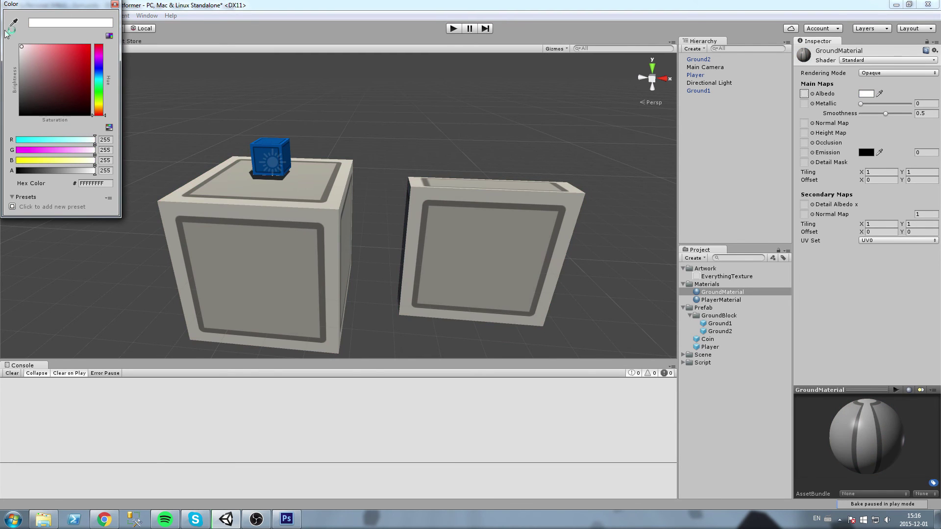
click(13, 23)
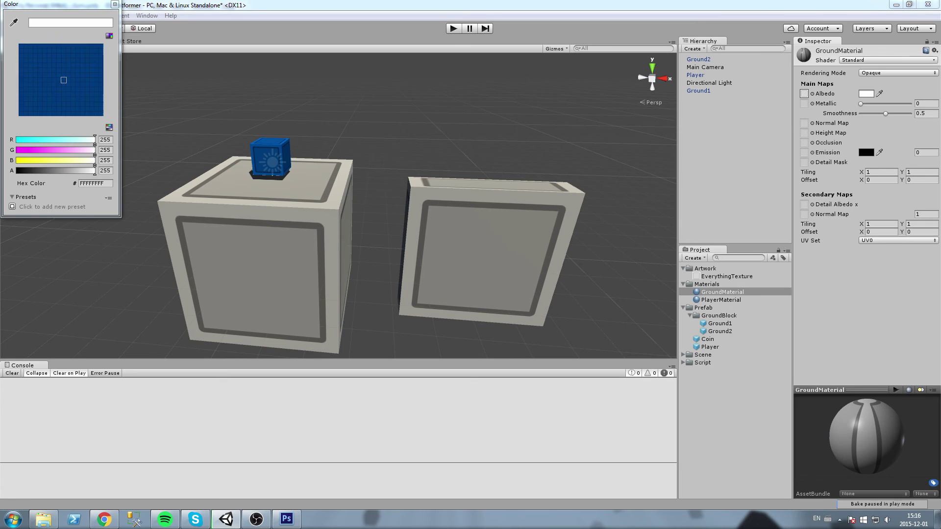
click(270, 158)
scroll(470, 151, up, 3)
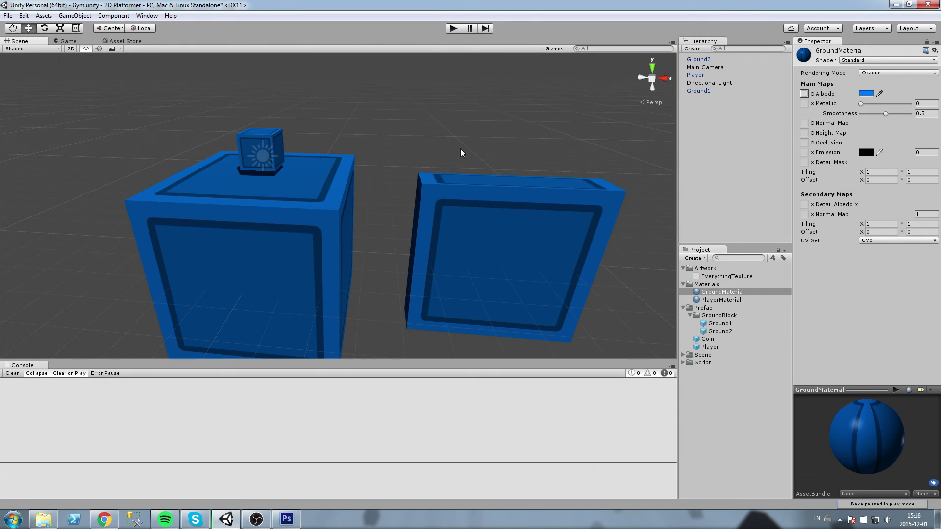
Step: Try other sampled albedo colours on GroundMaterial: A6A6A6, 0158BF, 003B7F, 016BE5 and 011E40
click(880, 92)
click(870, 94)
click(867, 94)
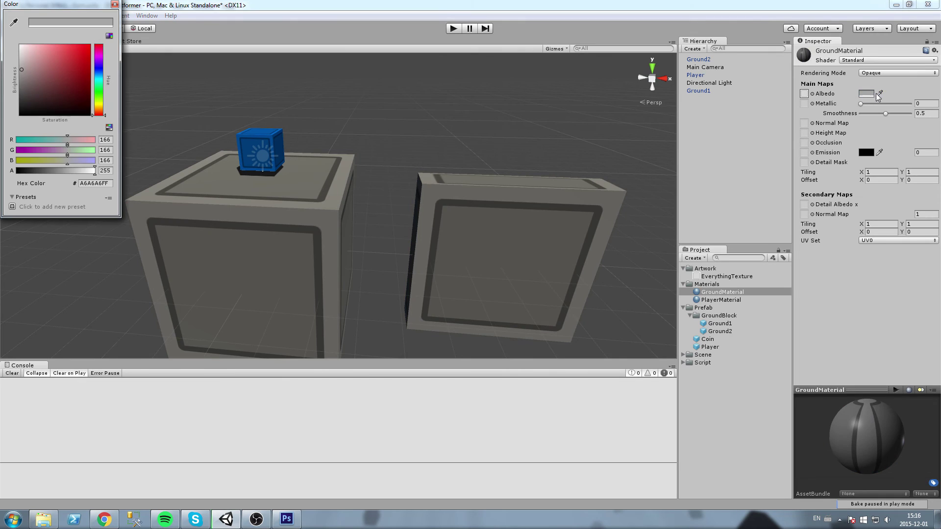
click(14, 22)
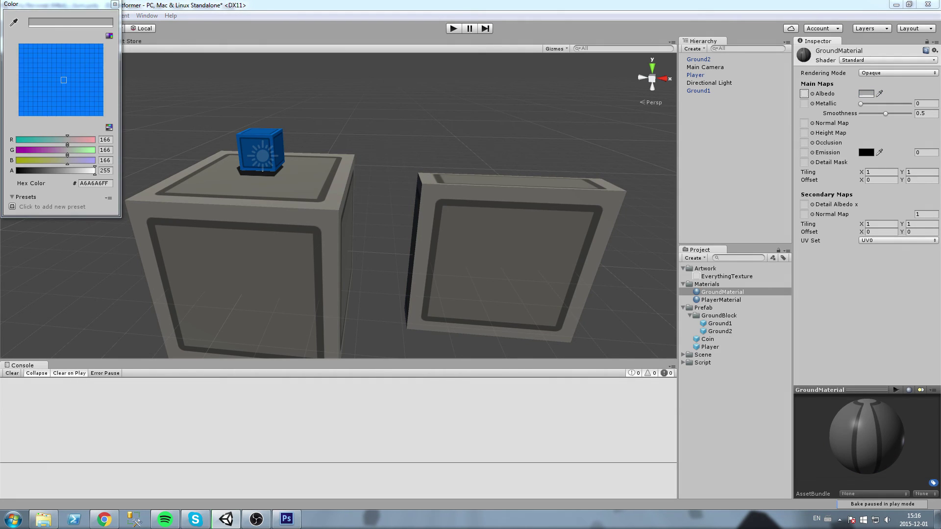
click(259, 149)
click(14, 22)
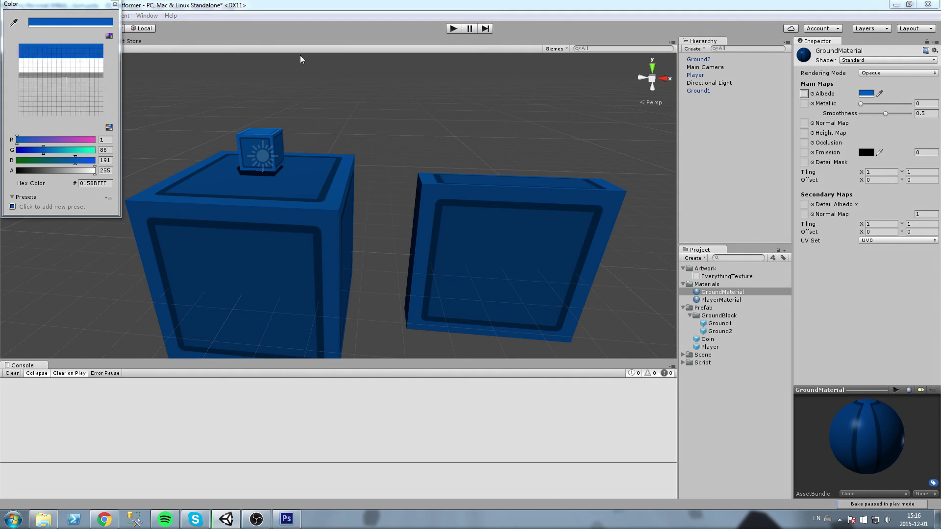
click(220, 180)
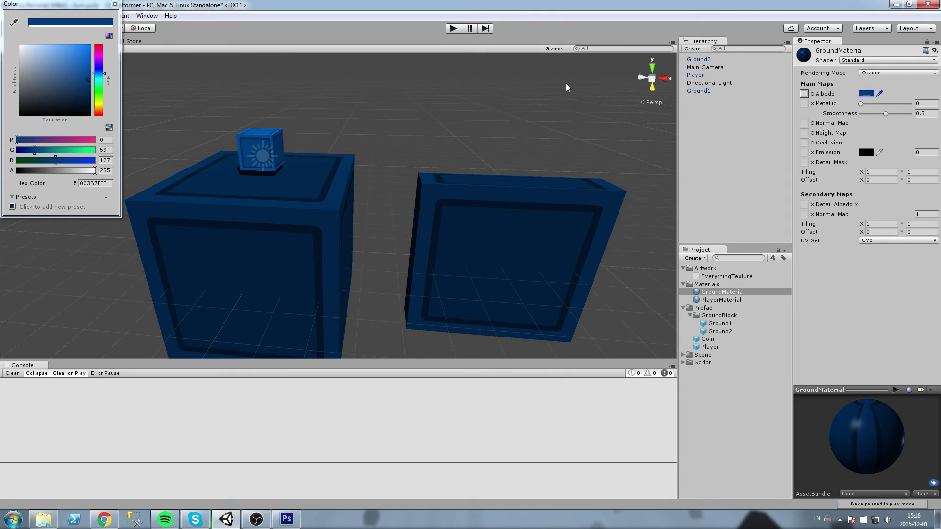
click(13, 22)
click(260, 131)
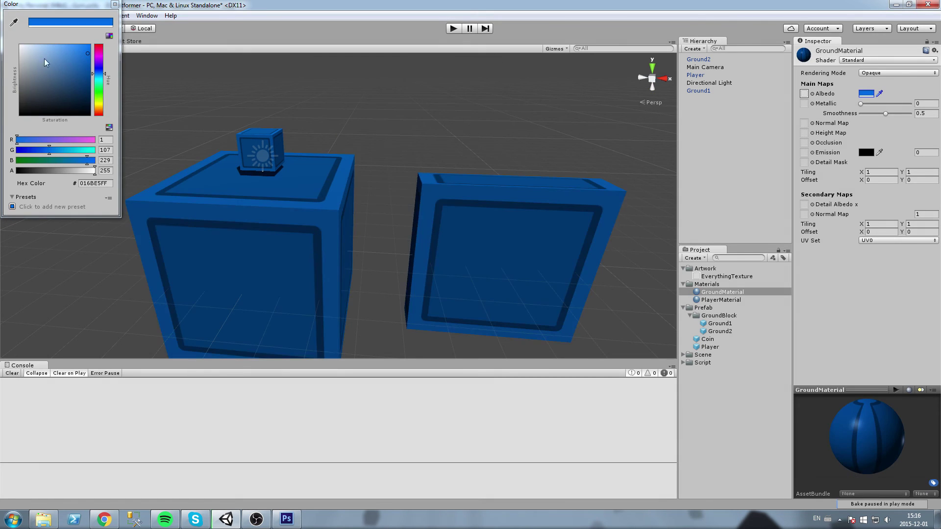
click(14, 22)
click(426, 183)
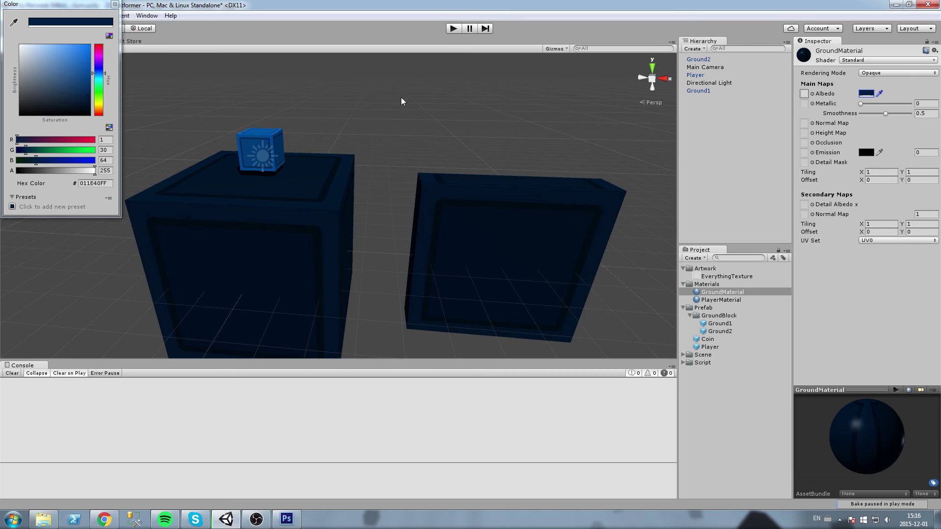
Step: Set GroundMaterial's albedo to the dark blue 003B7F by sampling the player cube's face
click(14, 22)
click(252, 147)
click(312, 137)
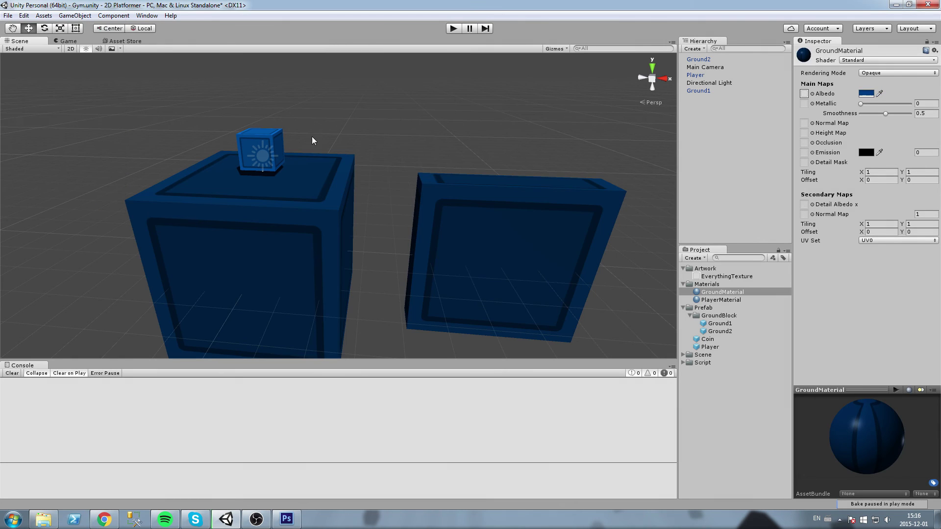
Step: Playtest the dark blue ground by moving the player back and forth on the block, and stop the game
click(453, 28)
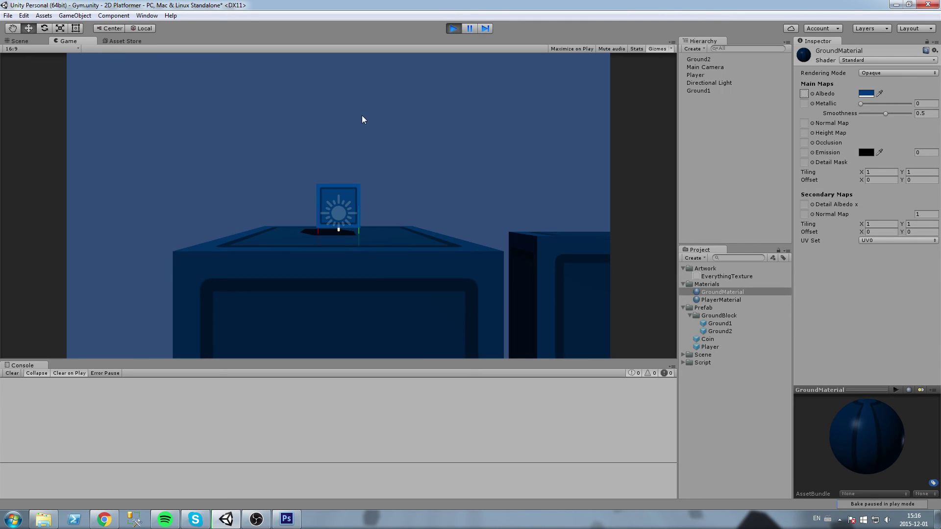
key(d)
key(a)
key(d)
key(a)
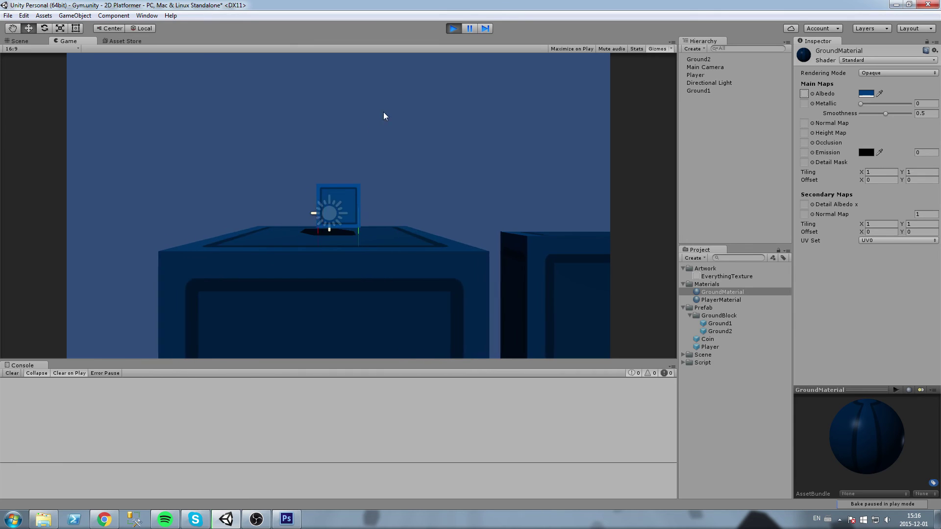
key(d)
click(452, 28)
Step: Set PlayerMaterial's albedo to the lighter blue 2E90FF
click(867, 95)
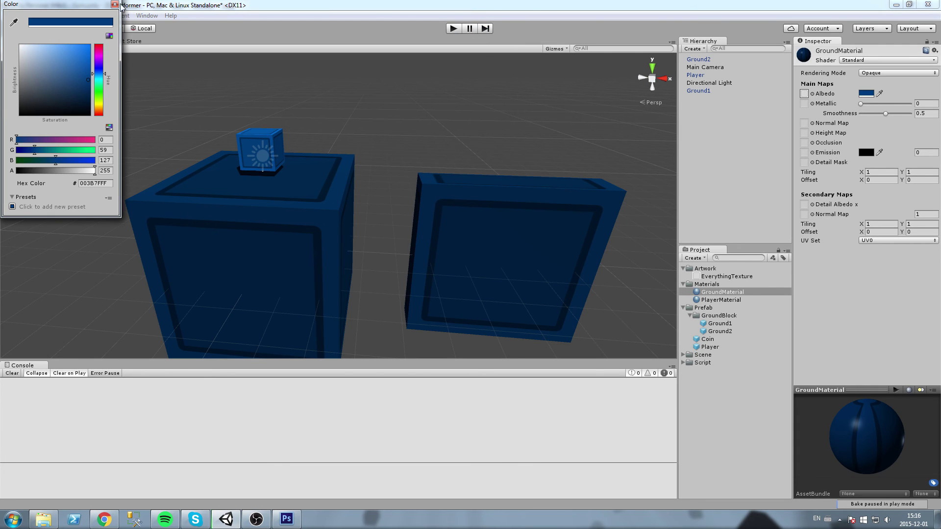
click(737, 307)
click(735, 299)
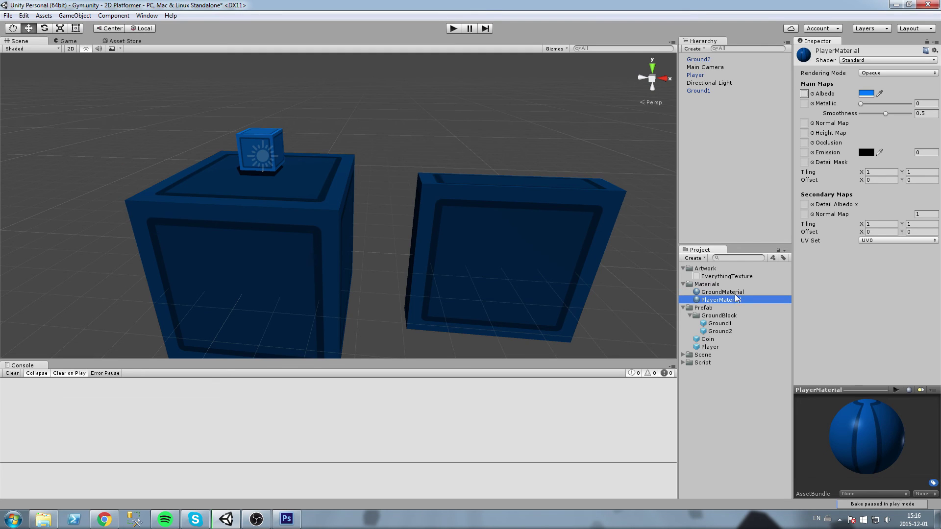
click(866, 93)
drag(84, 46, 75, 40)
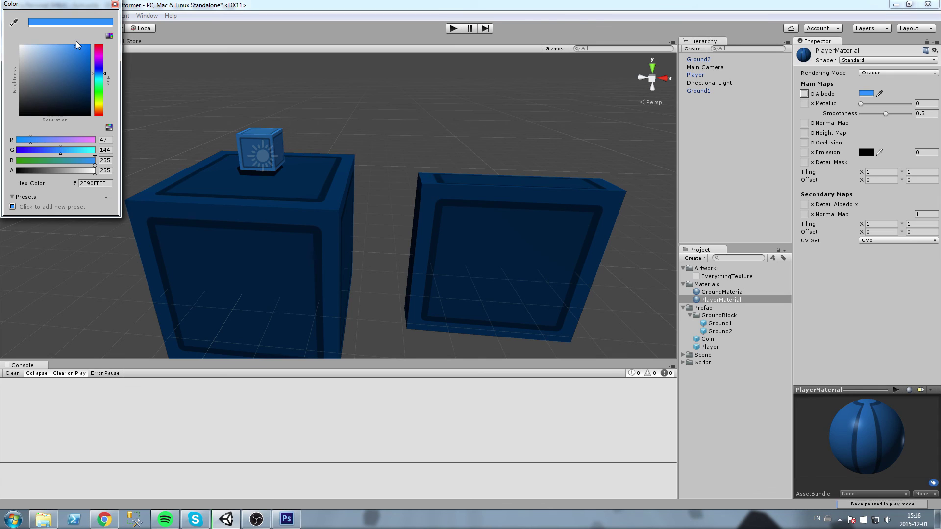
click(115, 5)
click(332, 105)
Step: Switch the scene view's lighting off and back on to compare the blocks' shading
scroll(418, 149, up, 3)
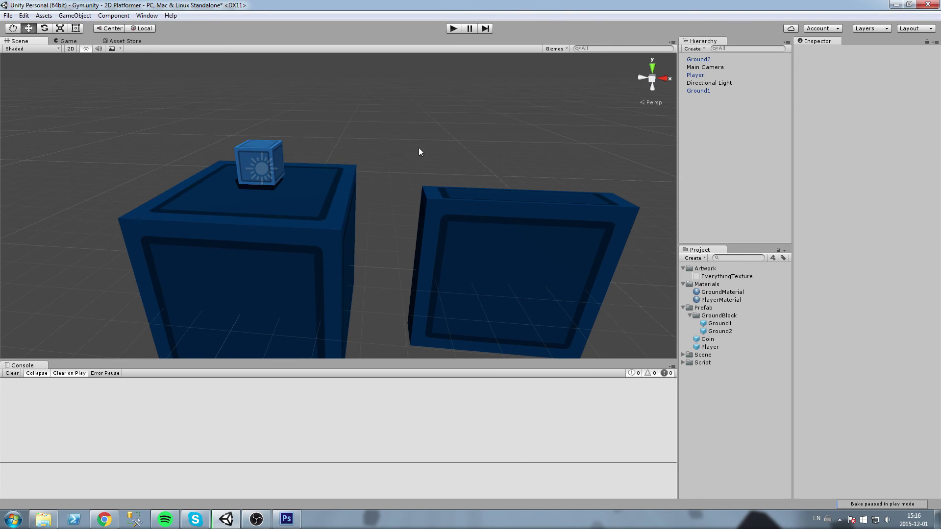
click(314, 180)
click(86, 49)
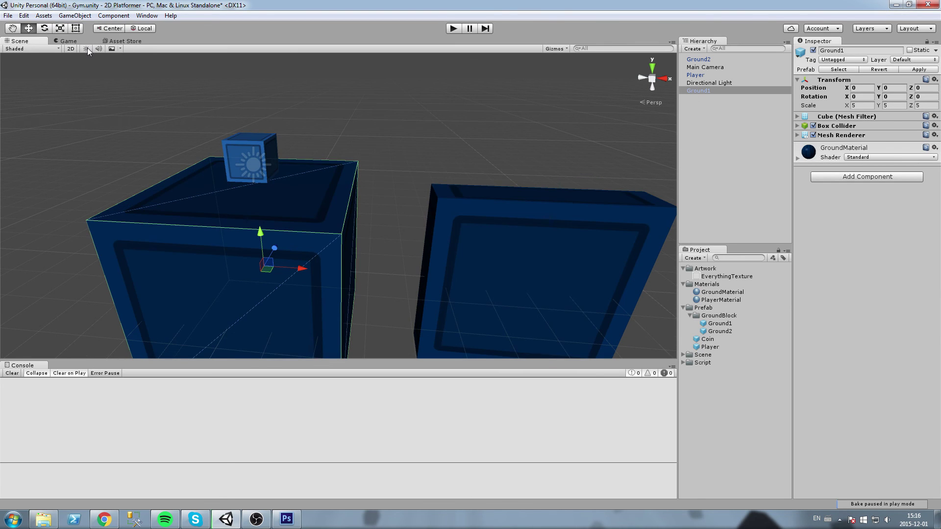
click(87, 48)
Step: Playtest the recoloured scene by jumping the player back and forth across the gap and off the sides of the two ground blocks
click(454, 28)
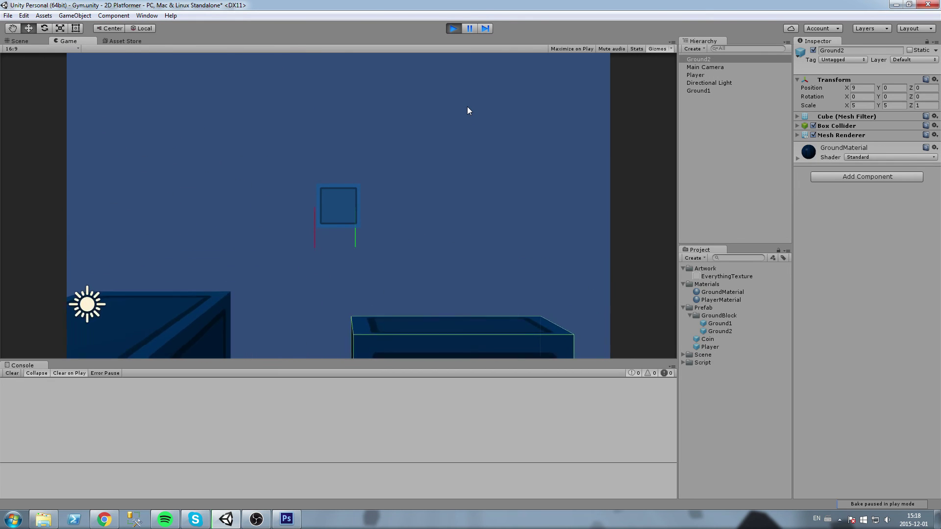
key(space)
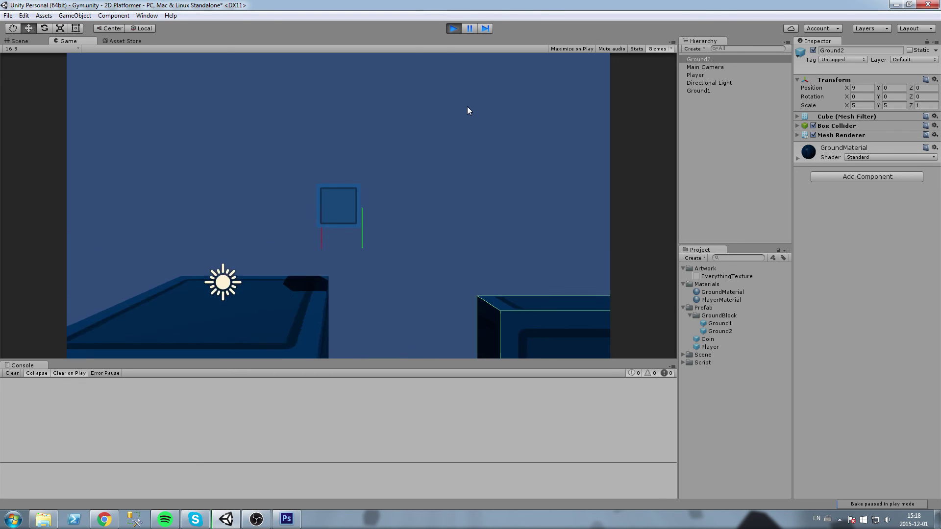
key(Right)
key(space)
key(space)
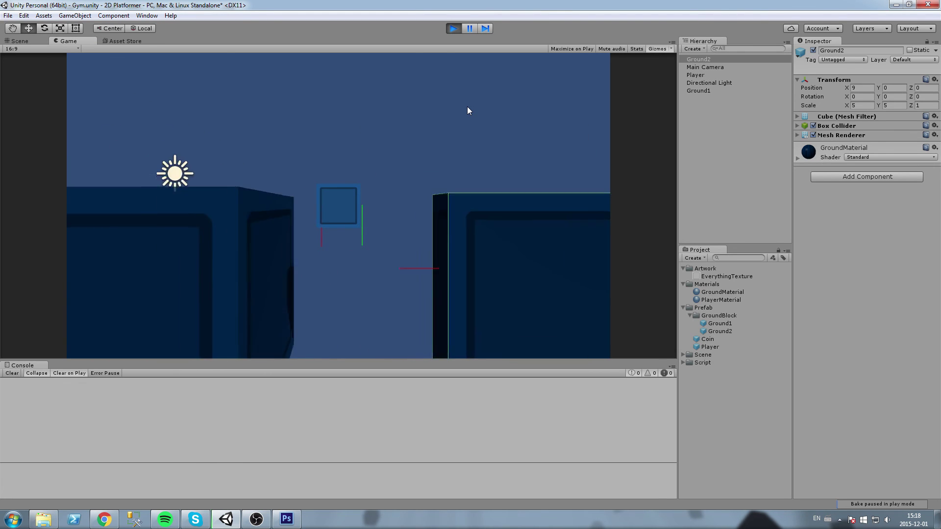
key(space)
key(space)
key(space)
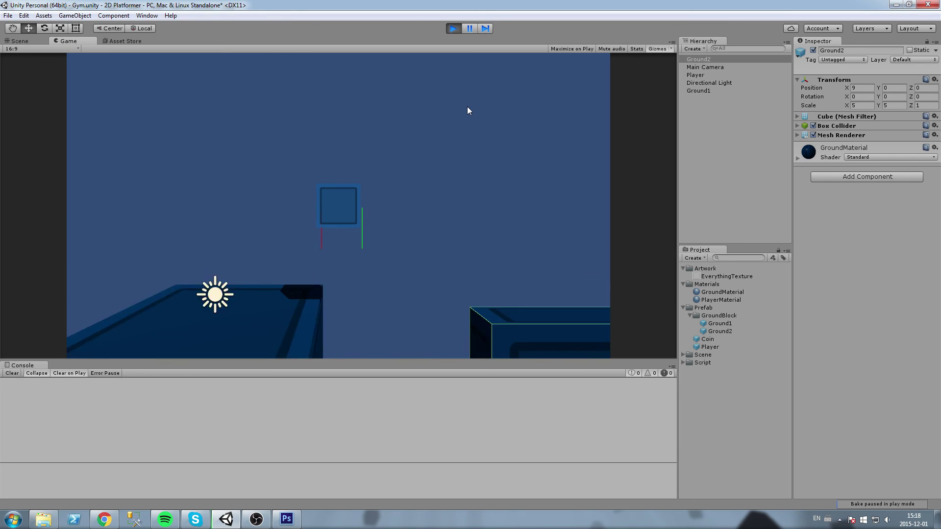
key(space)
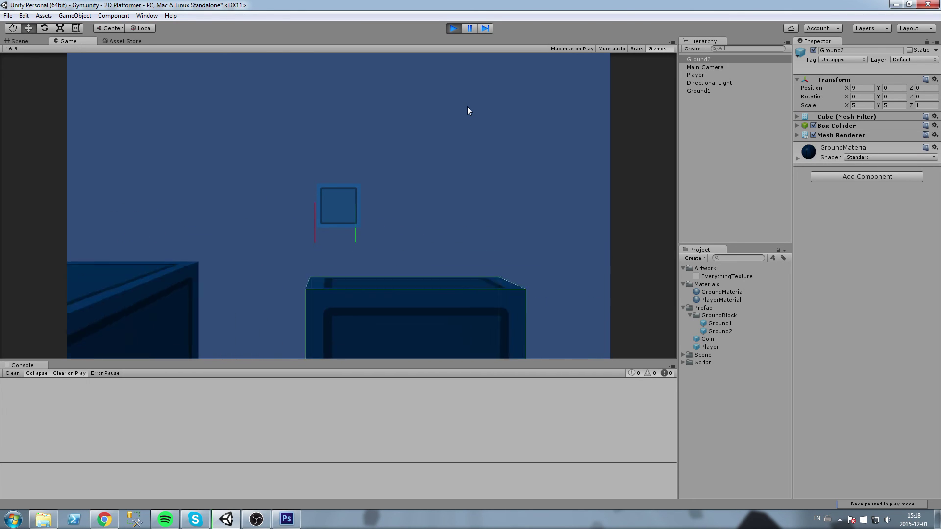
key(Left)
key(space)
key(space)
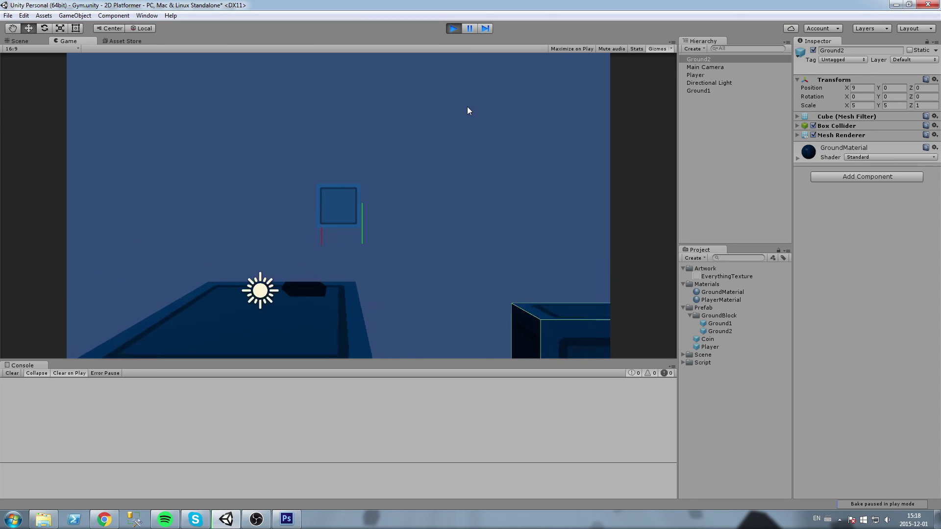
key(space)
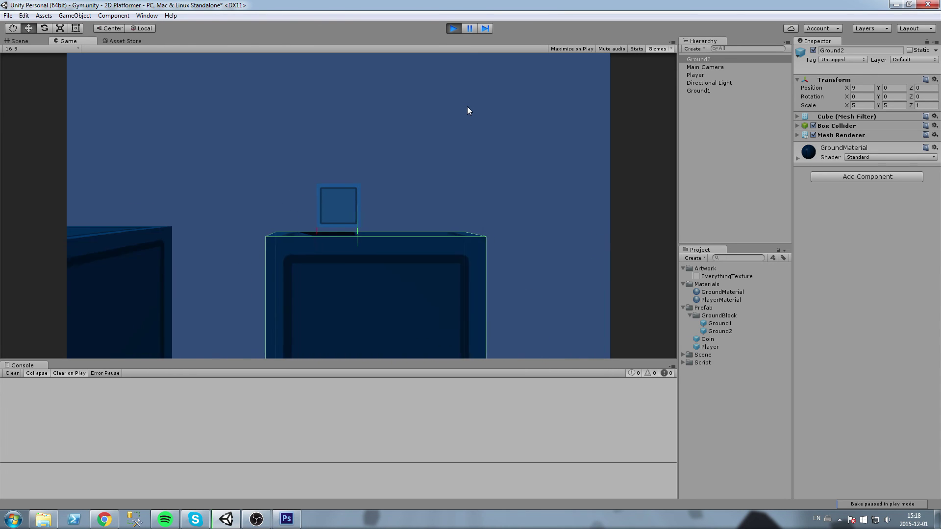
key(space)
key(Left)
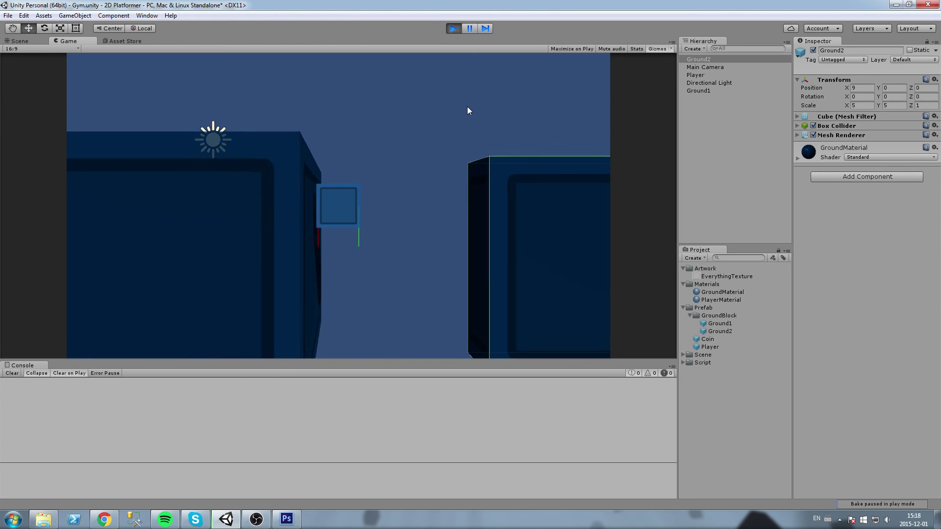
key(space)
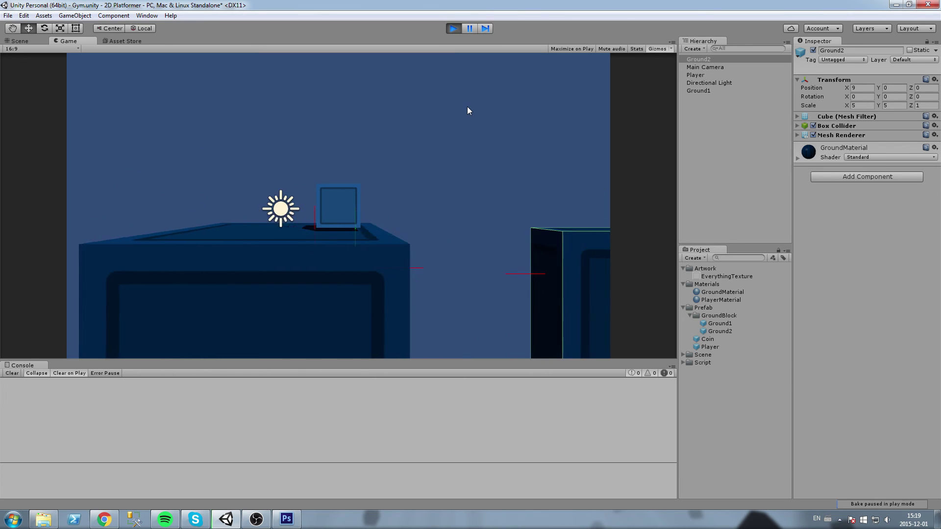
key(space)
key(Right)
key(Left)
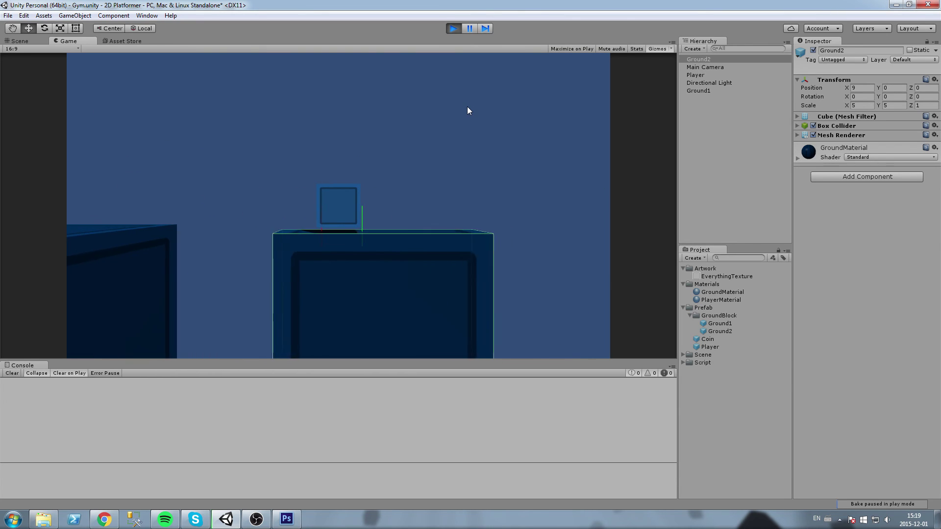
key(space)
key(Left)
key(space)
key(Right)
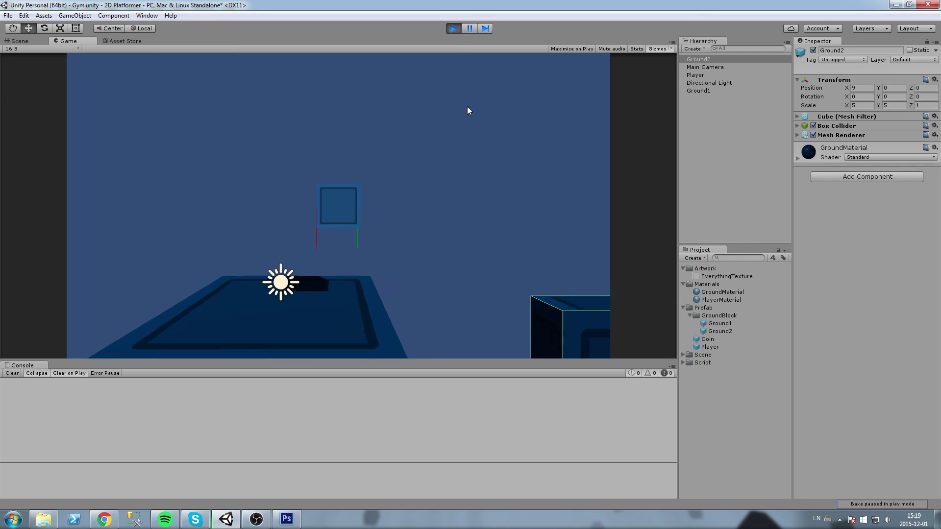
key(space)
key(Left)
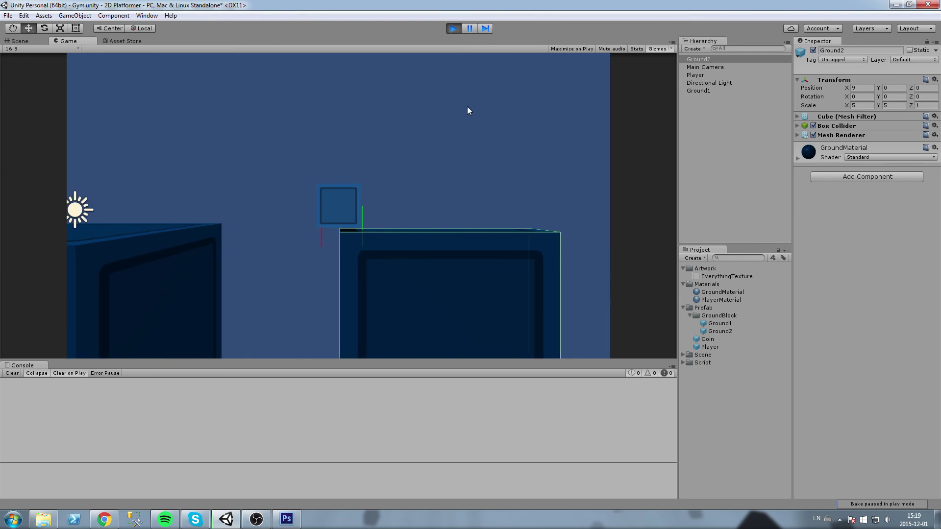